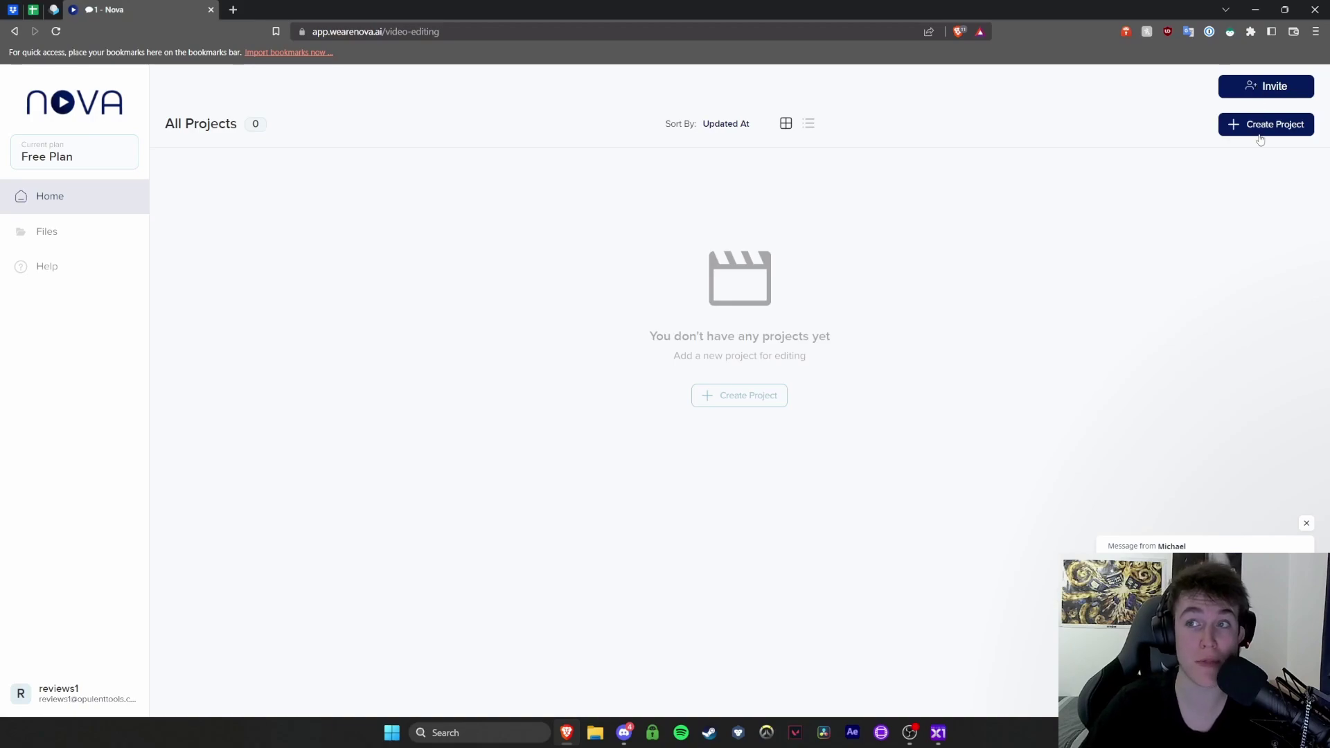
Dismiss the incoming chat notification on the empty All Projects page
{"action": "left_click", "coordinate": [1306, 522]}
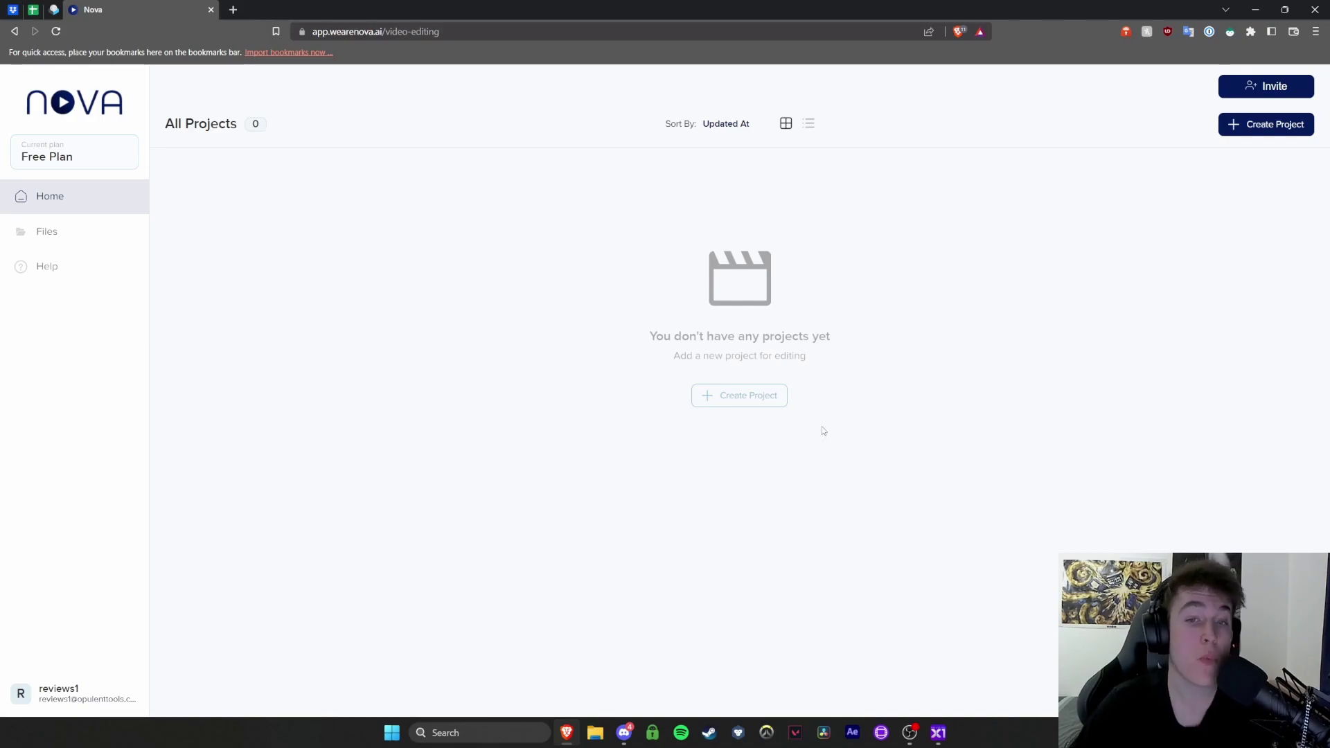
Create a new project holding the sunset beach clip and play it through to preview it
{"action": "left_click", "coordinate": [755, 398]}
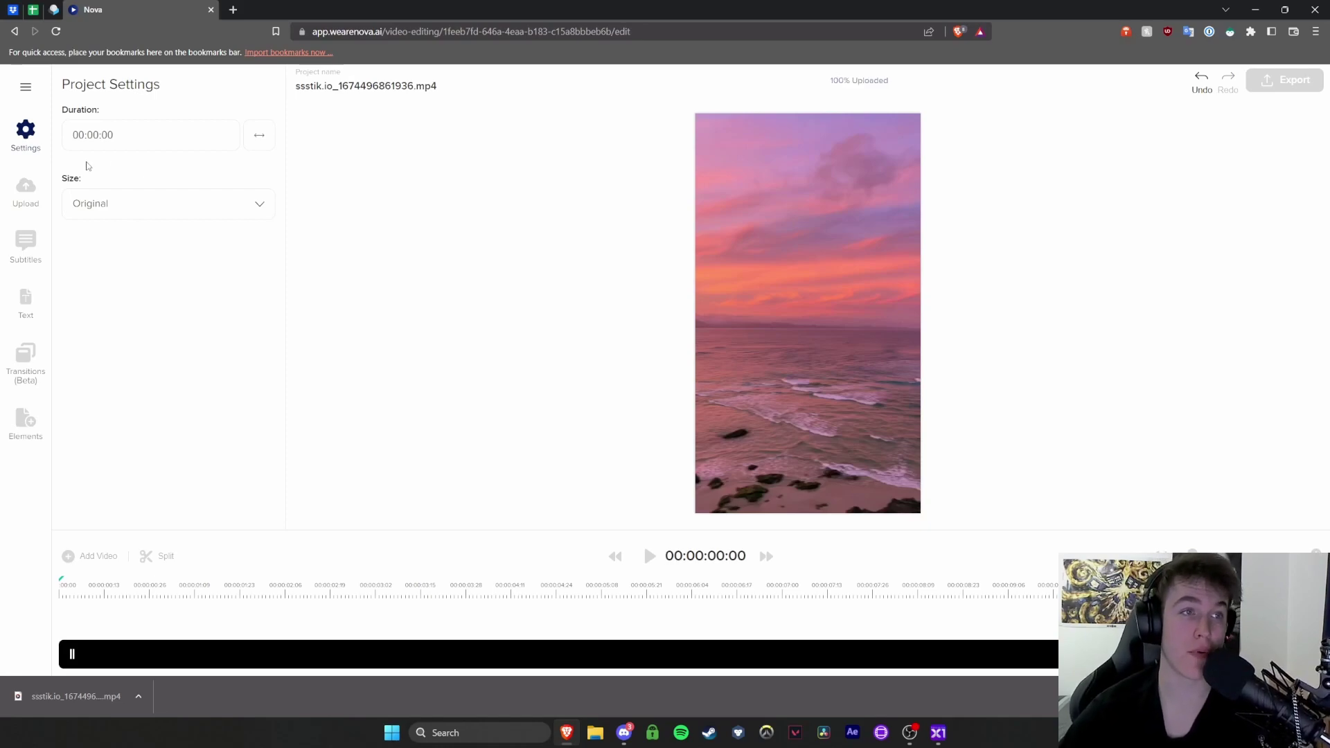
{"action": "left_click", "coordinate": [649, 556]}
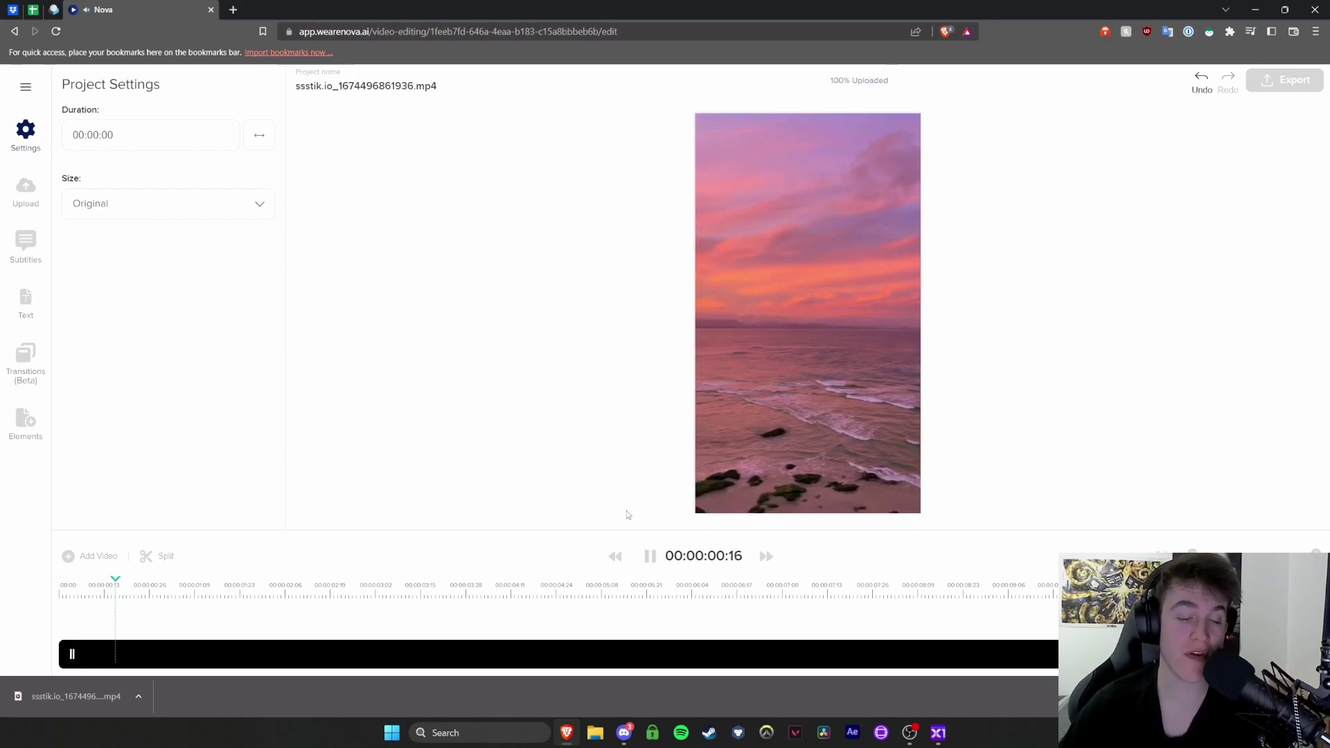
{"action": "left_click", "coordinate": [650, 556]}
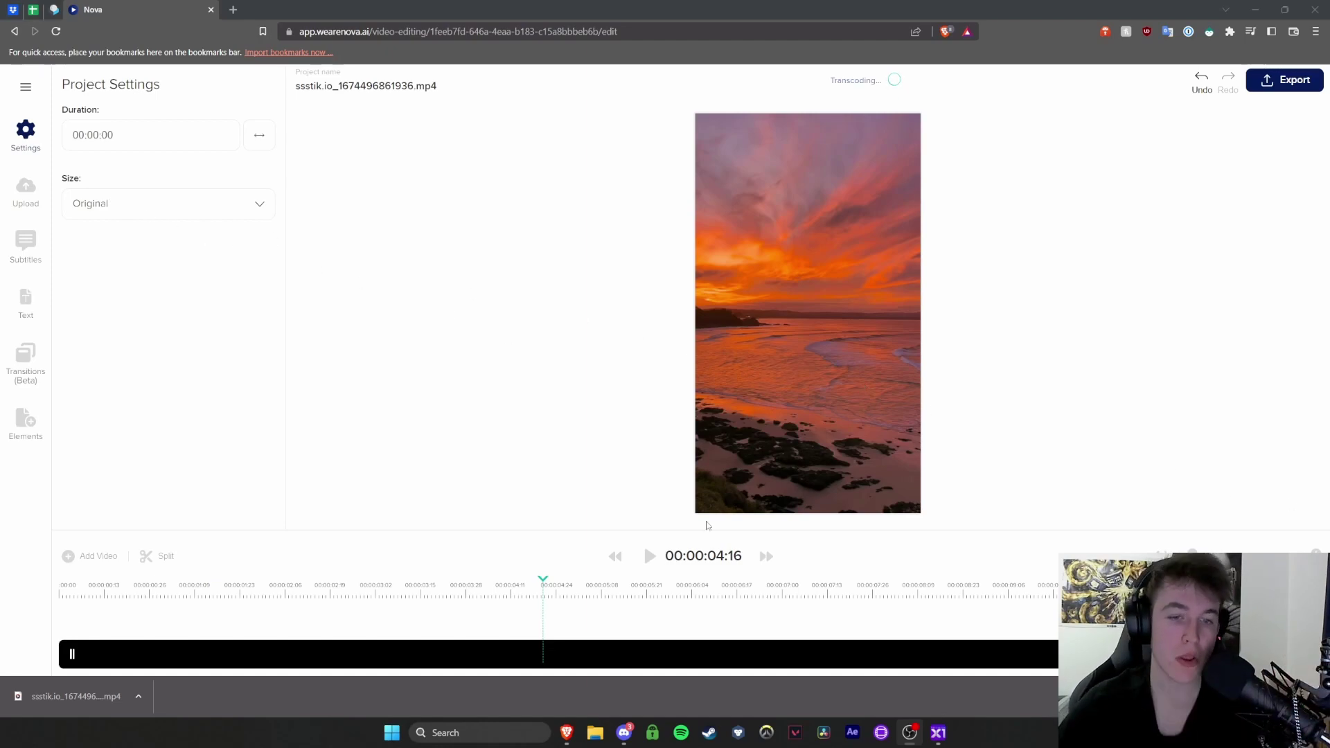
{"action": "left_click", "coordinate": [650, 558]}
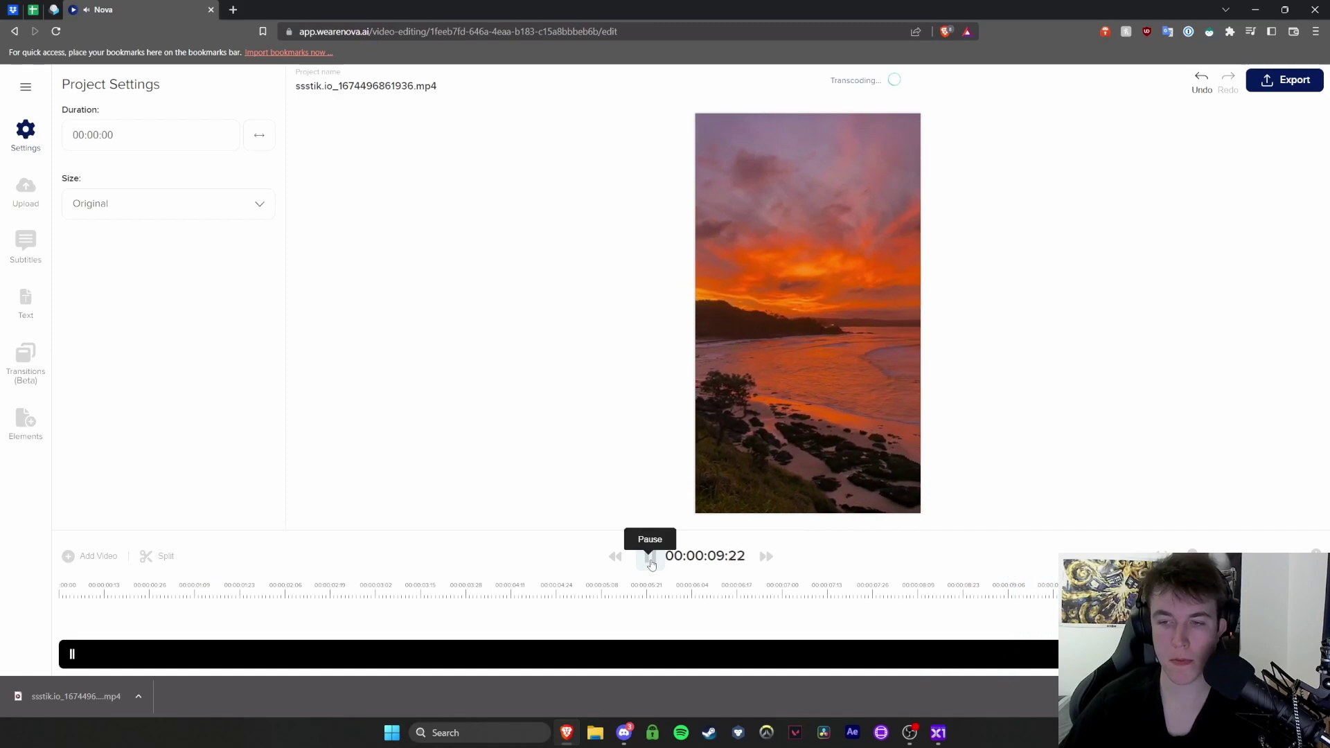
{"action": "left_click", "coordinate": [649, 559]}
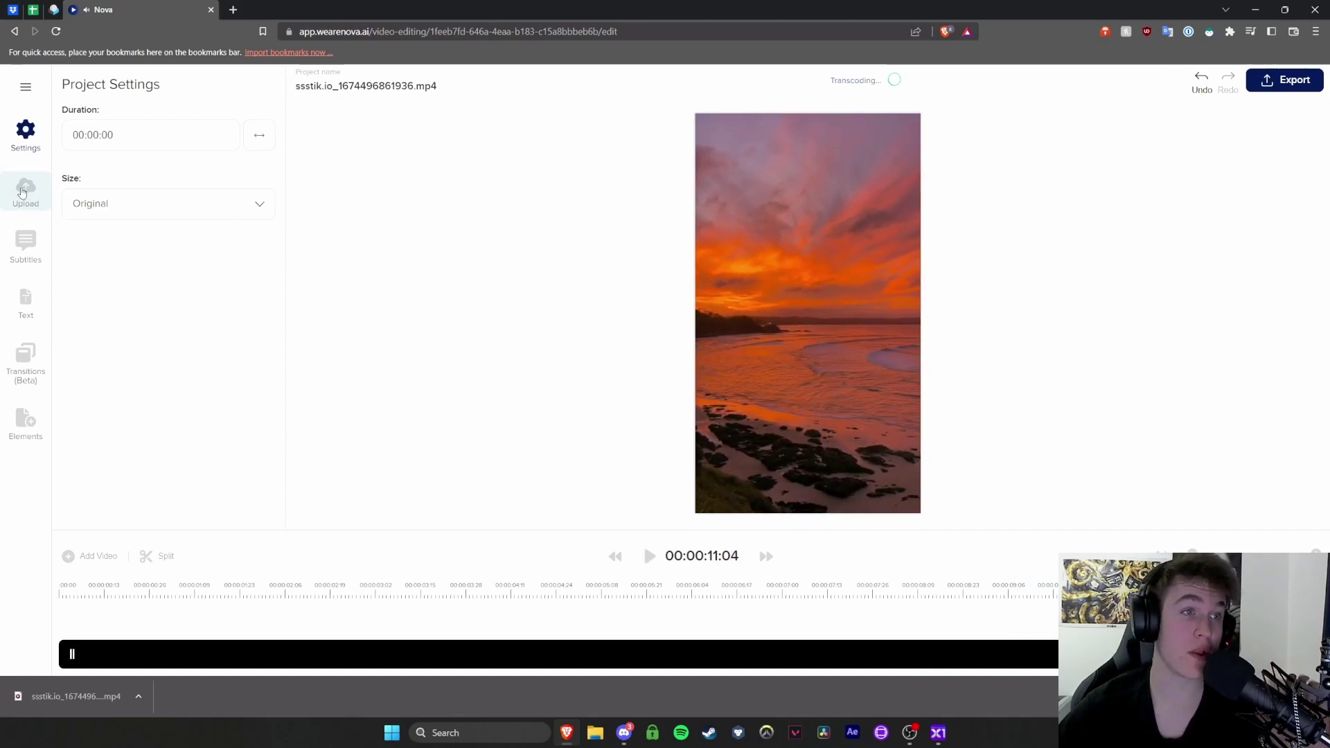
Open the Subtitles panel and start the preview once transcoding finishes
{"action": "left_click", "coordinate": [37, 254]}
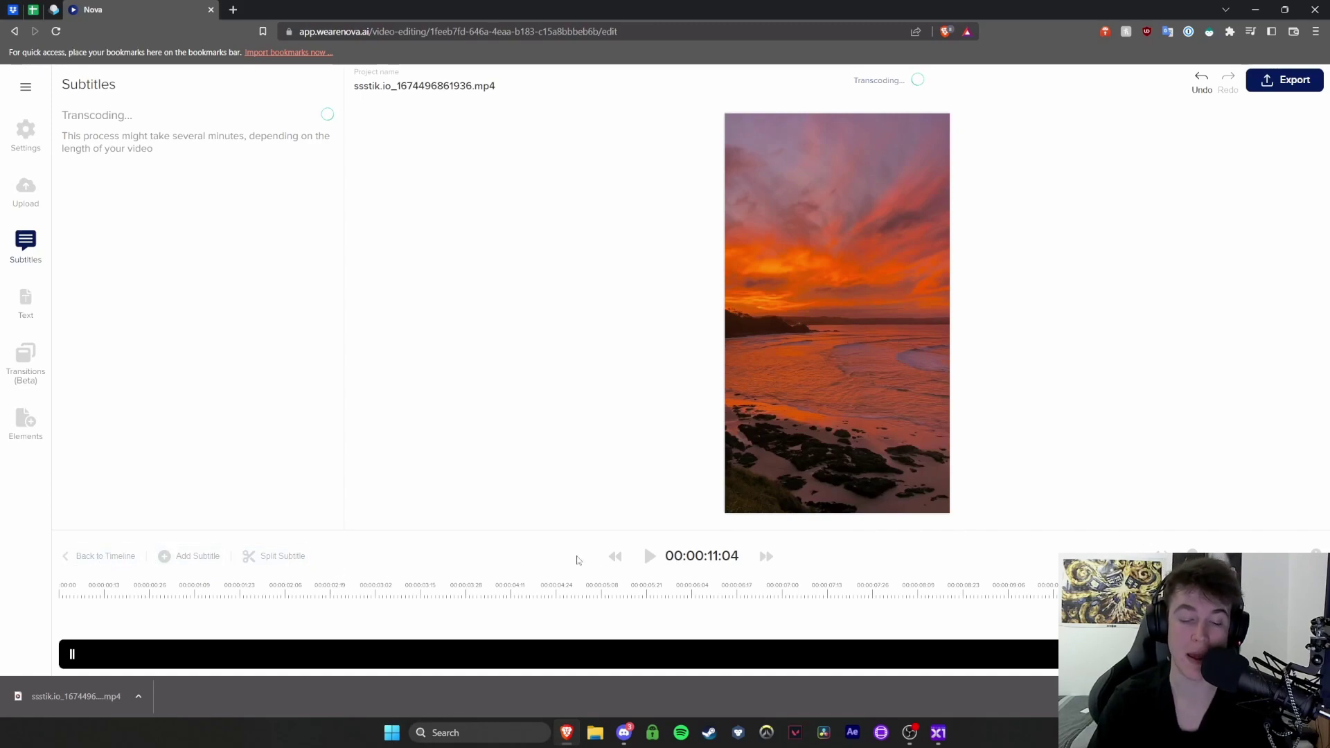
{"action": "left_click", "coordinate": [649, 557]}
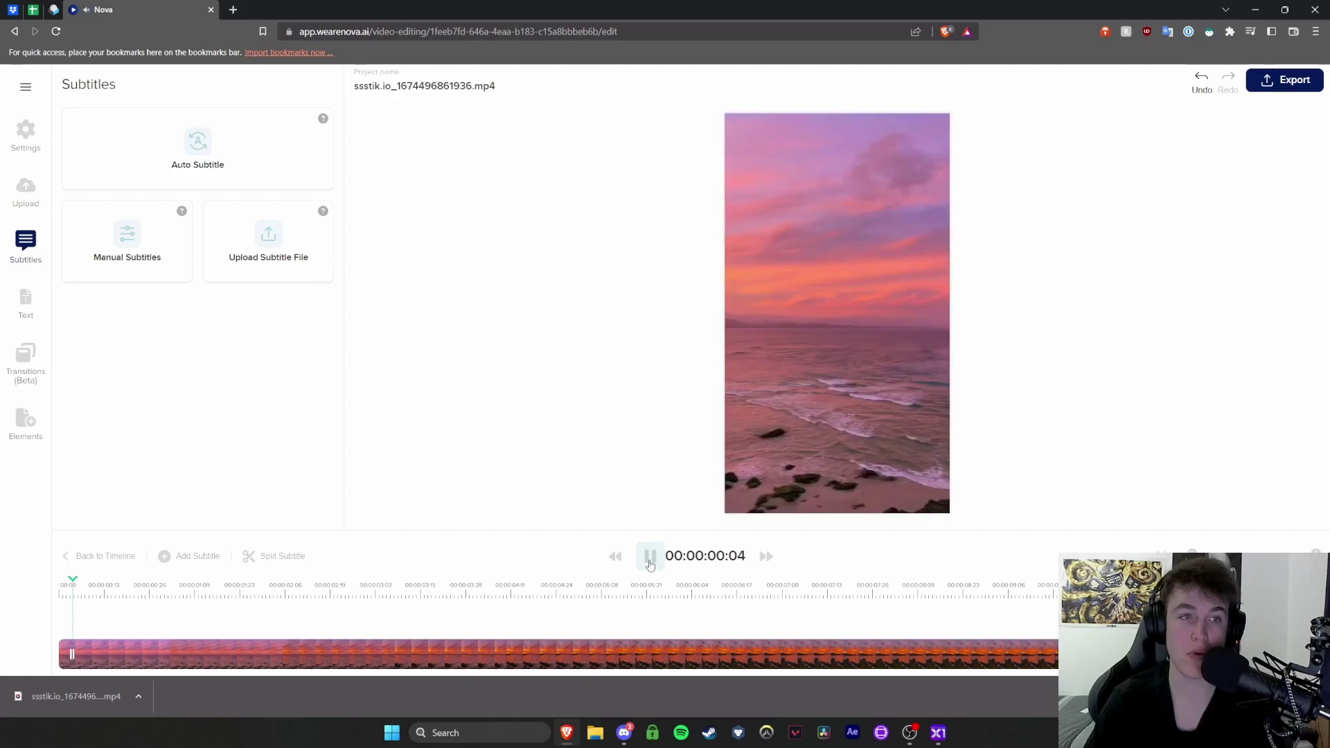
Generate auto subtitles from the start of the clip with English (United Kingdom) as the spoken language
{"action": "left_click", "coordinate": [649, 556]}
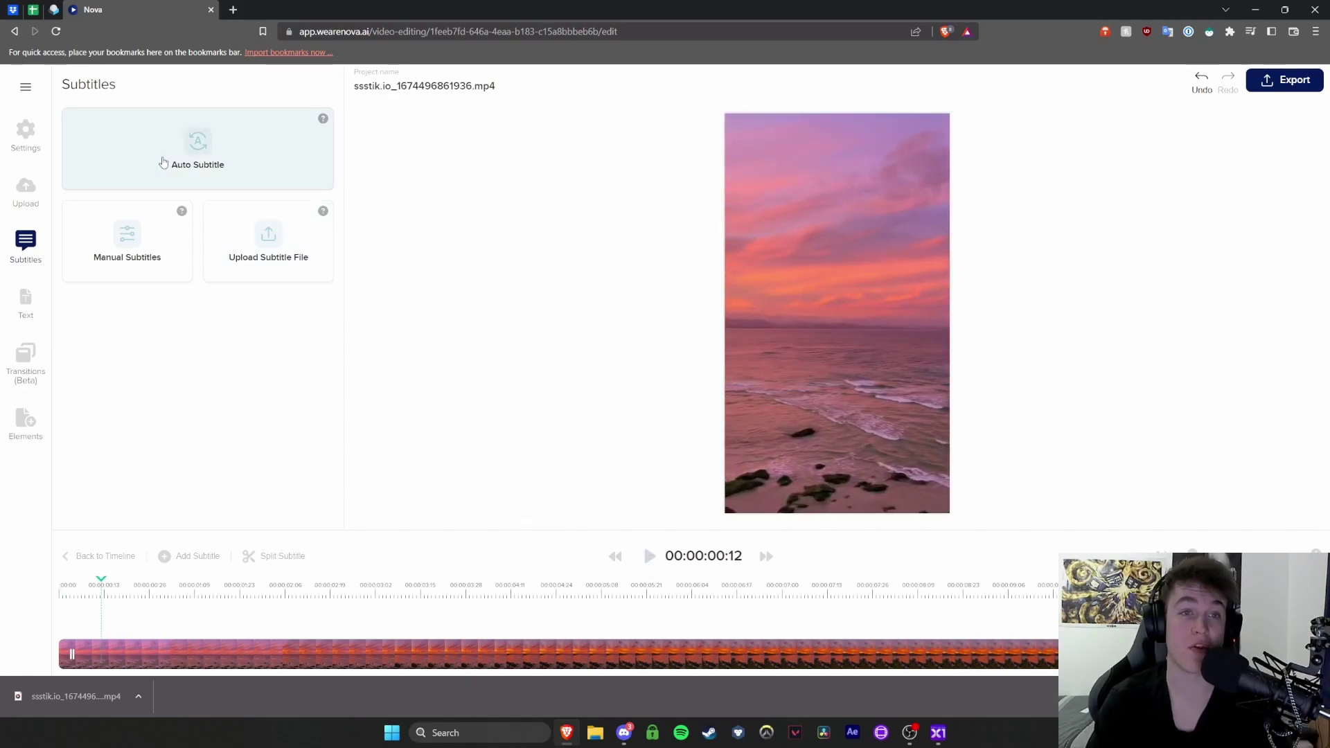
{"action": "left_click", "coordinate": [164, 162]}
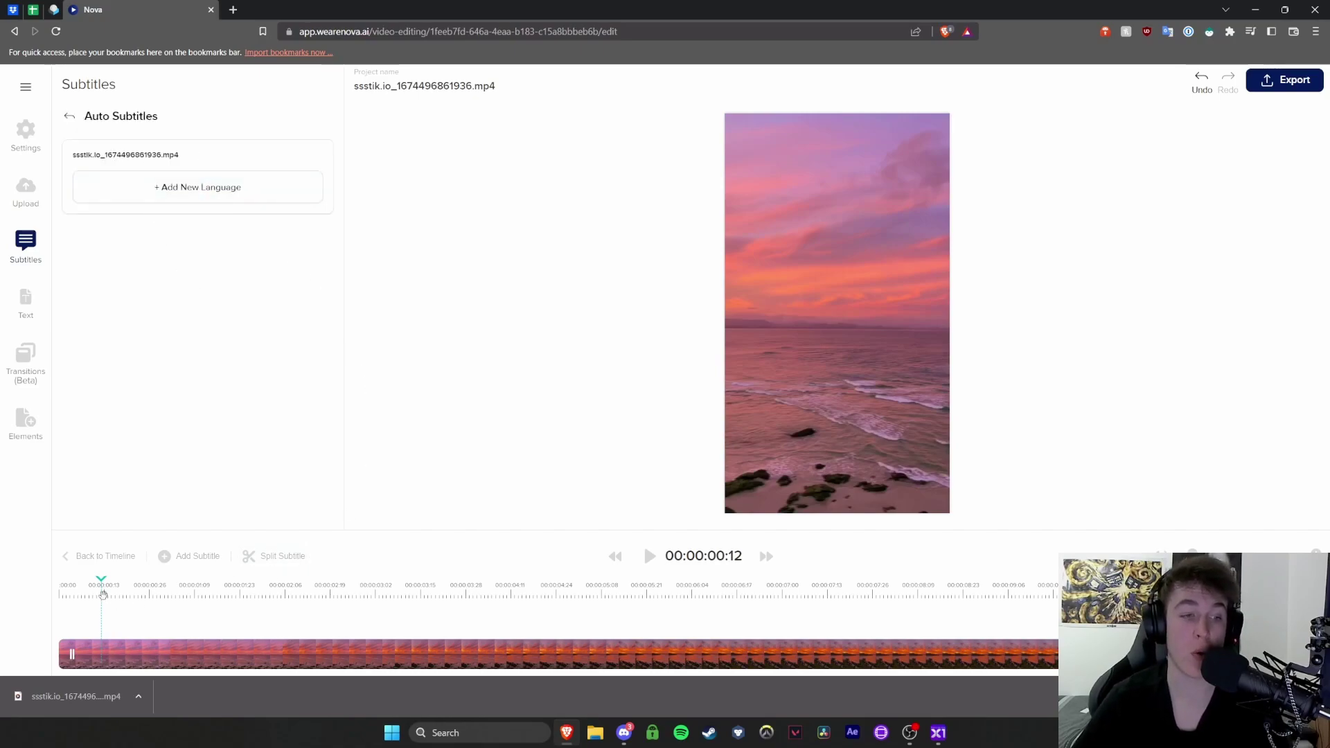
{"action": "left_click_drag", "start_coordinate": [102, 594], "coordinate": [55, 597]}
{"action": "left_click", "coordinate": [180, 200]}
{"action": "left_click", "coordinate": [166, 211]}
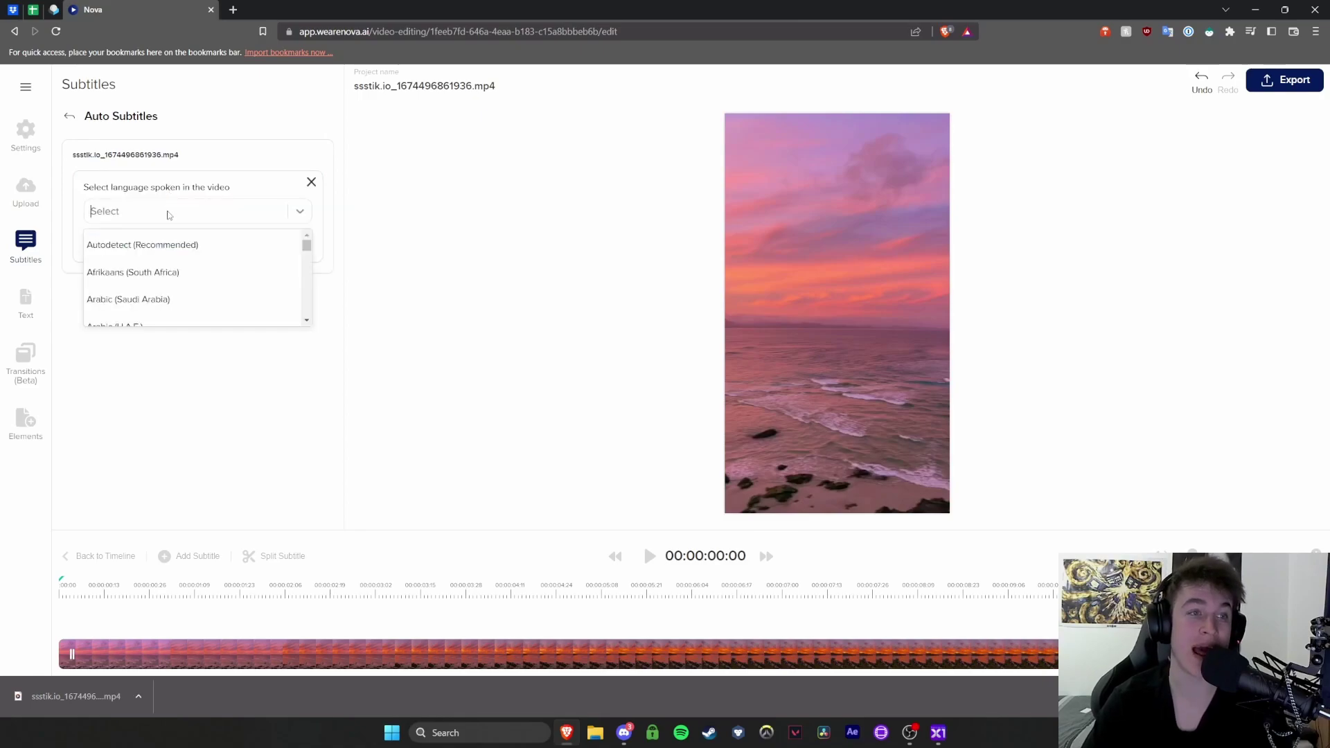
{"action": "type", "text": "english"}
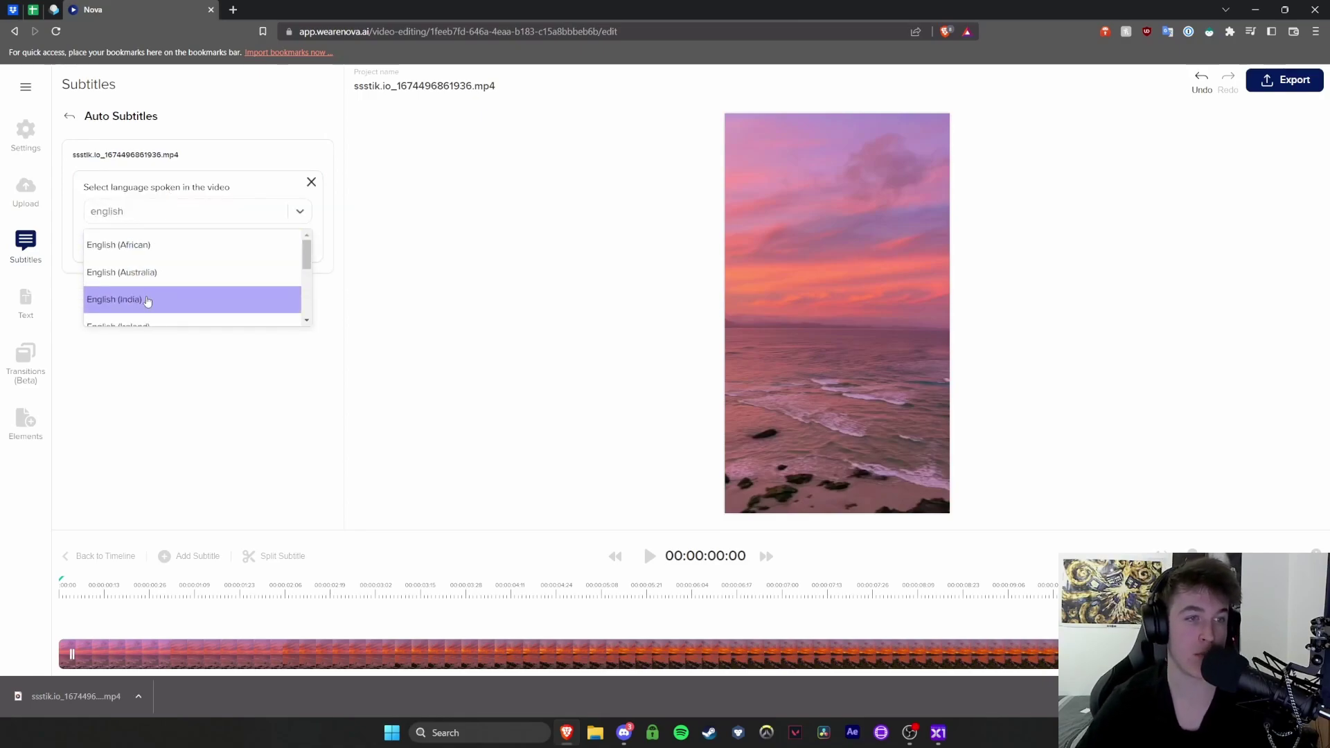
{"action": "scroll", "coordinate": [146, 296], "scroll_direction": "down", "scroll_amount": 1}
{"action": "scroll", "coordinate": [147, 297], "scroll_direction": "down", "scroll_amount": 2}
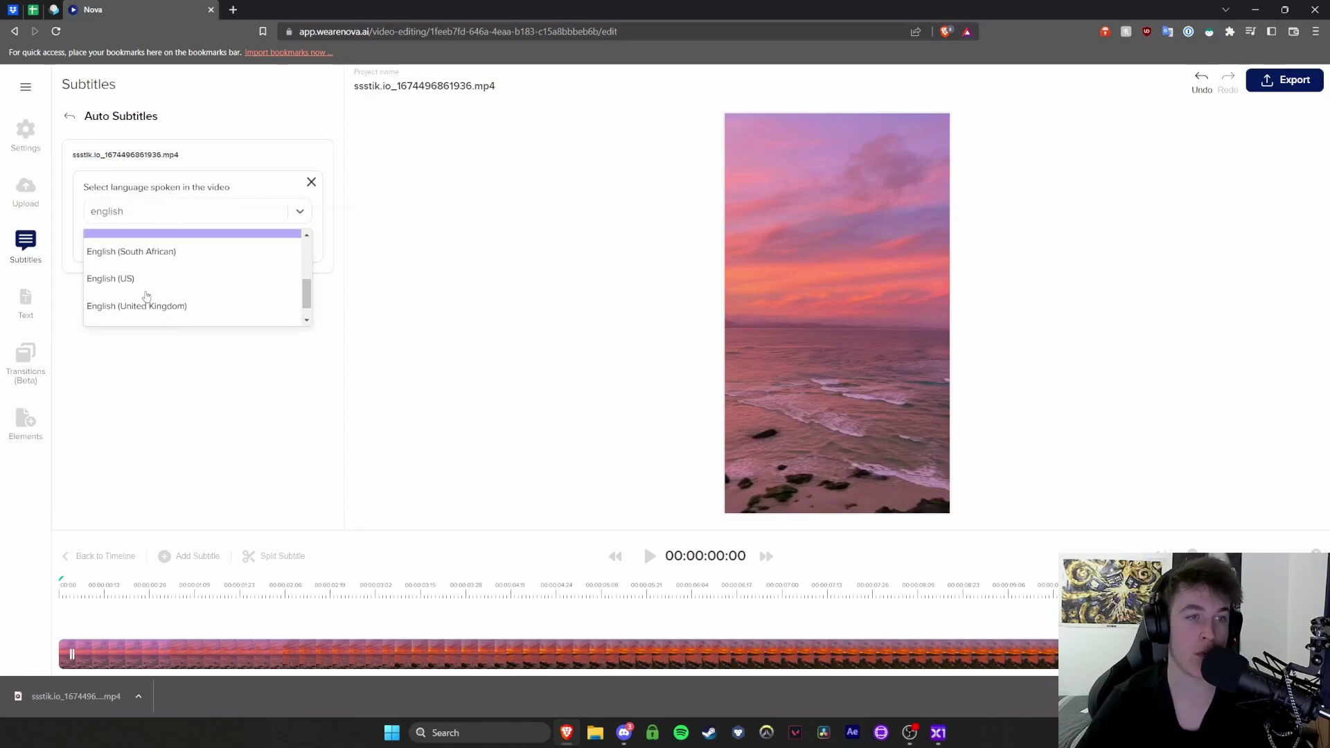
{"action": "left_click", "coordinate": [146, 288]}
{"action": "left_click", "coordinate": [188, 249]}
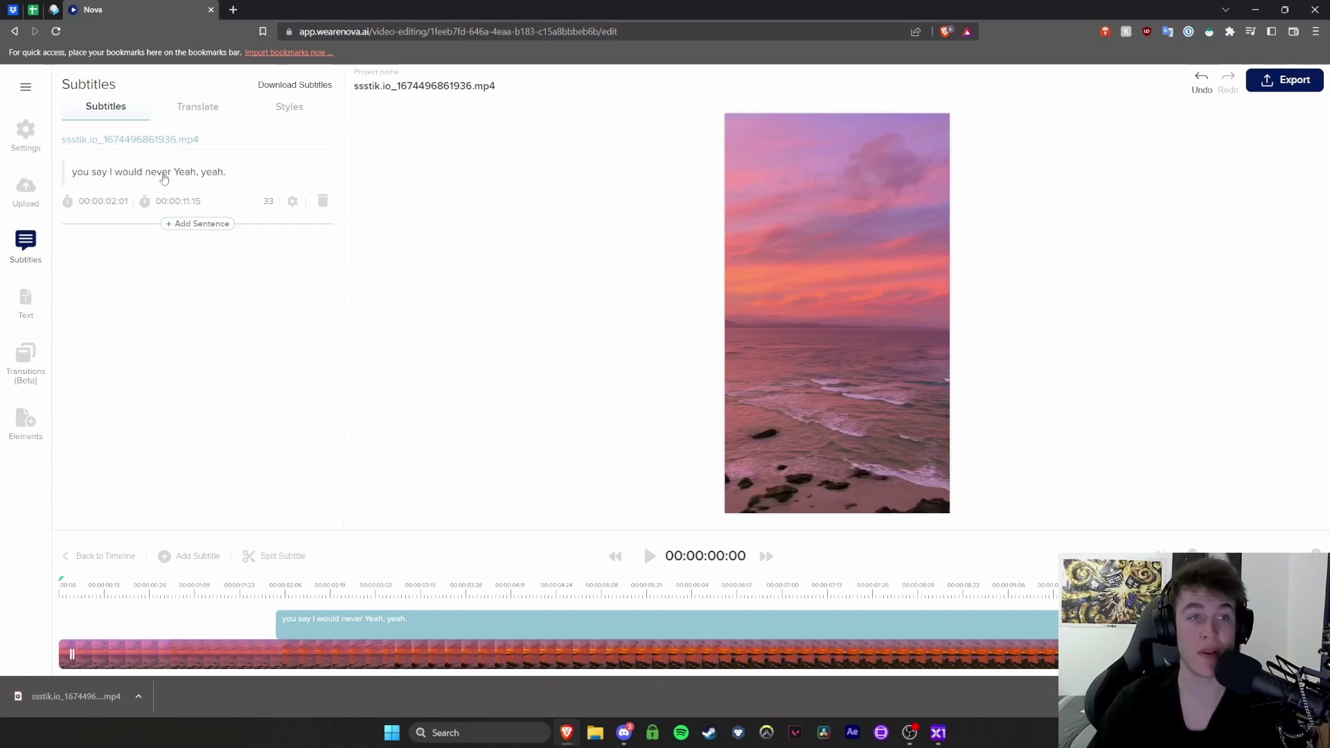
{"action": "left_click", "coordinate": [89, 174]}
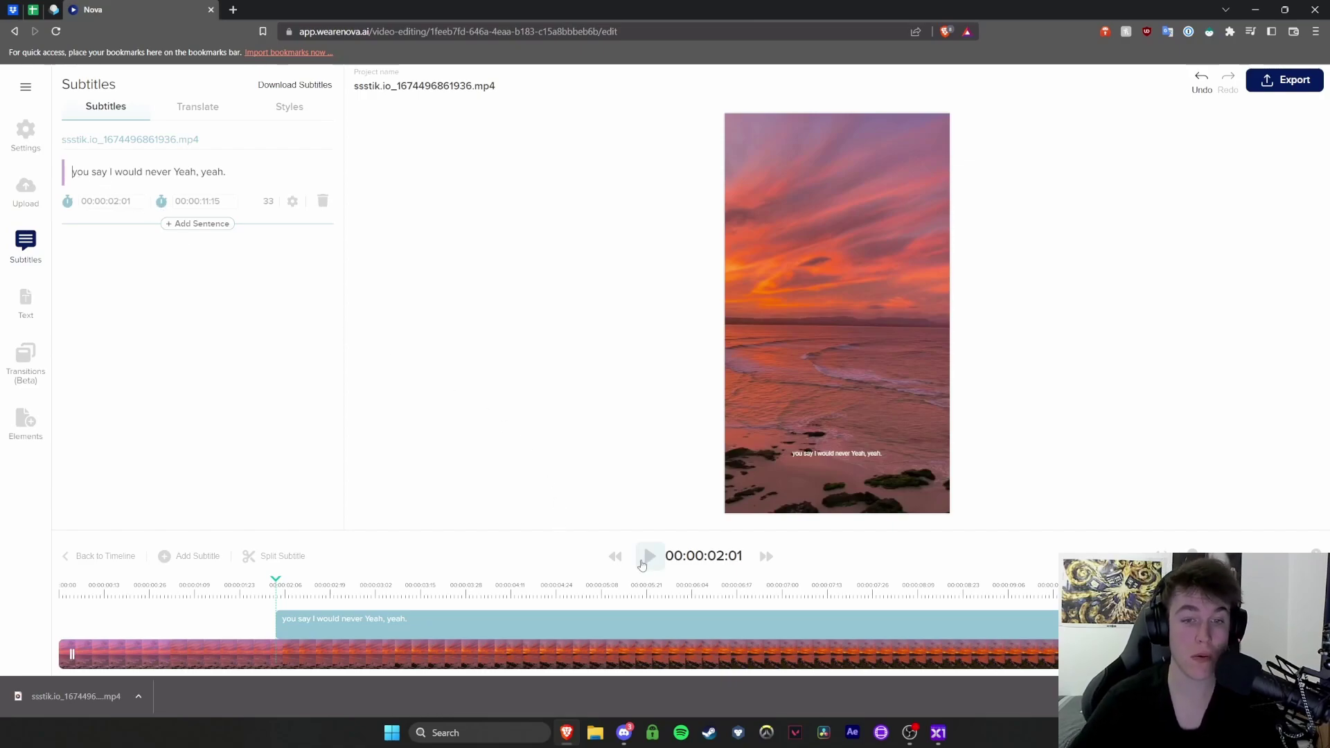
{"action": "left_click", "coordinate": [646, 556]}
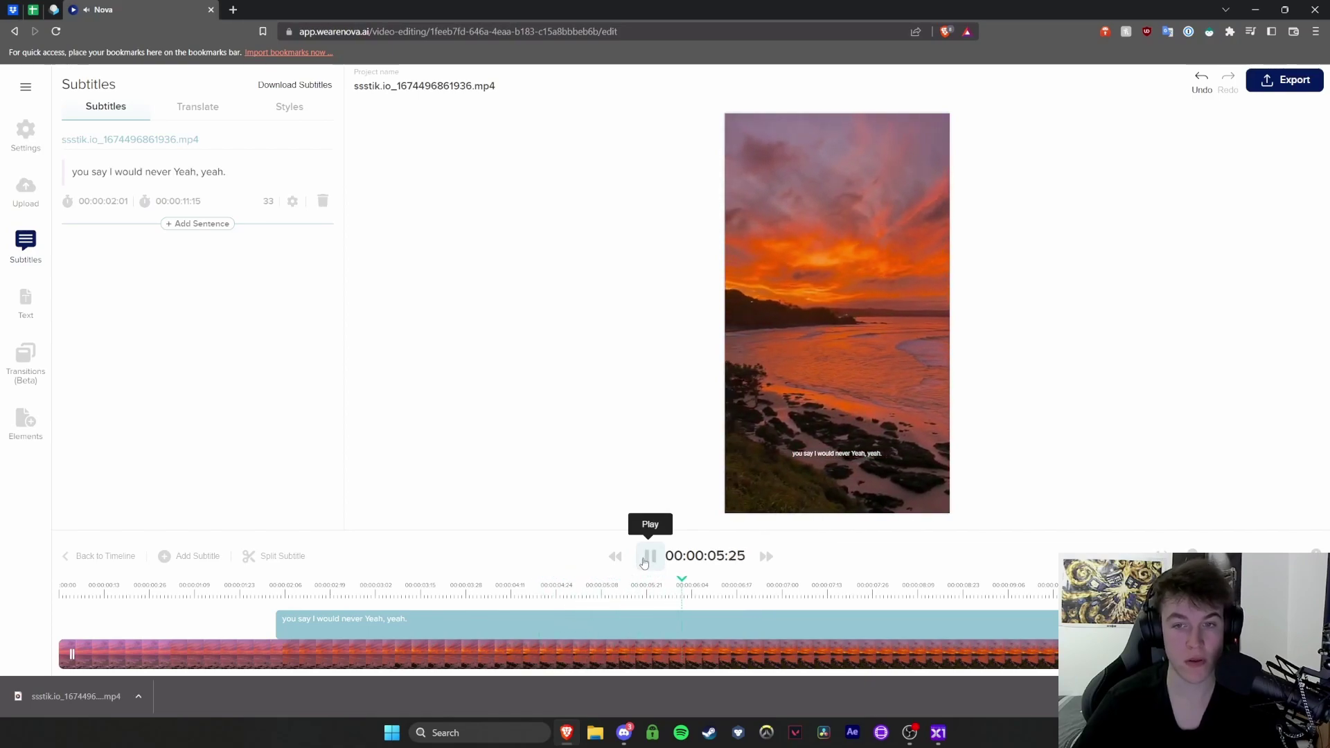
{"action": "left_click", "coordinate": [644, 561]}
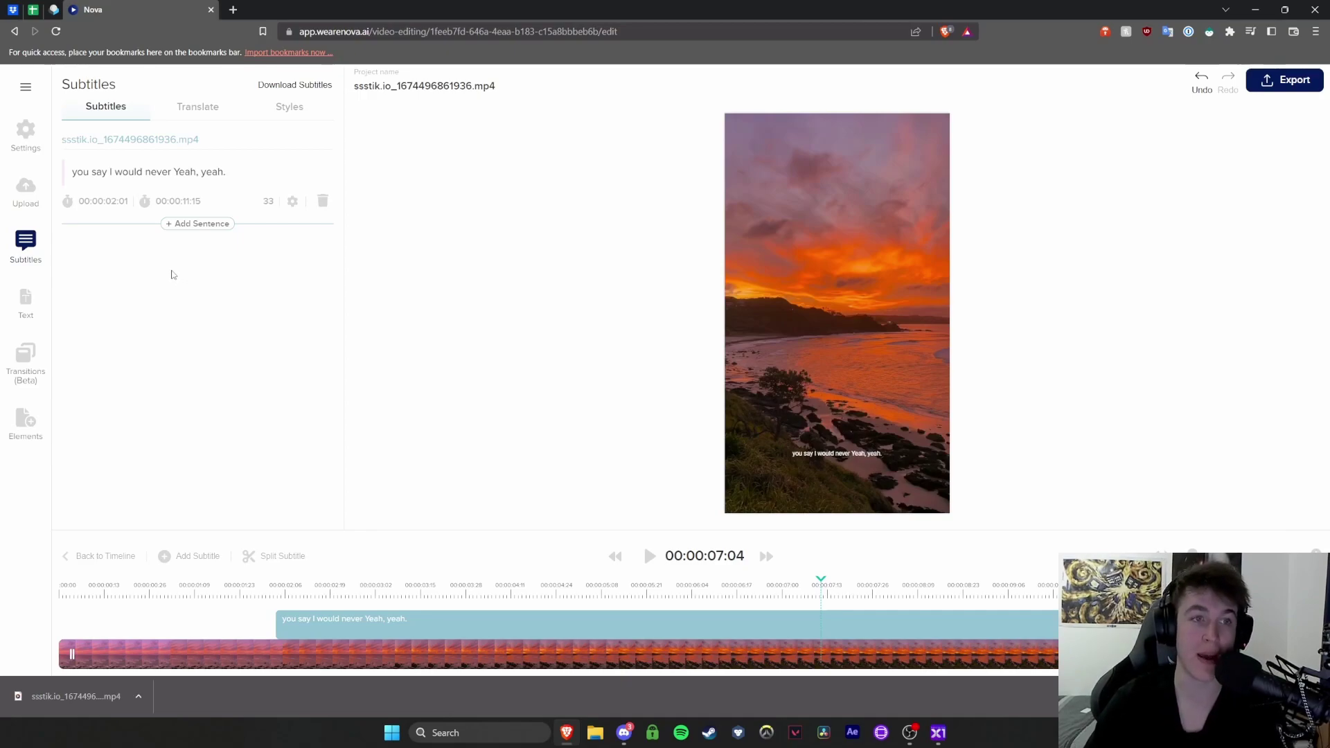
{"action": "left_click", "coordinate": [201, 225]}
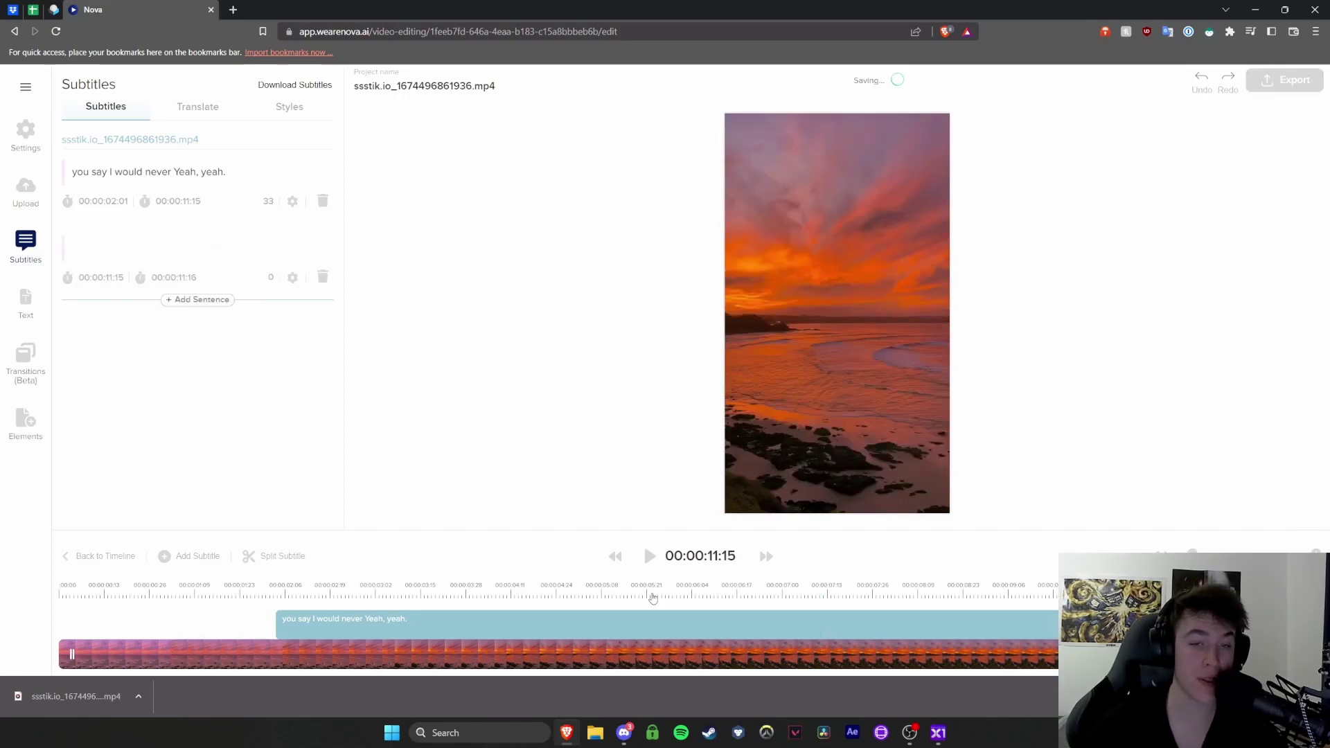
Add a second subtitle sentence reading 'fall in love again, until I' and preview both lines
{"action": "left_click", "coordinate": [664, 589]}
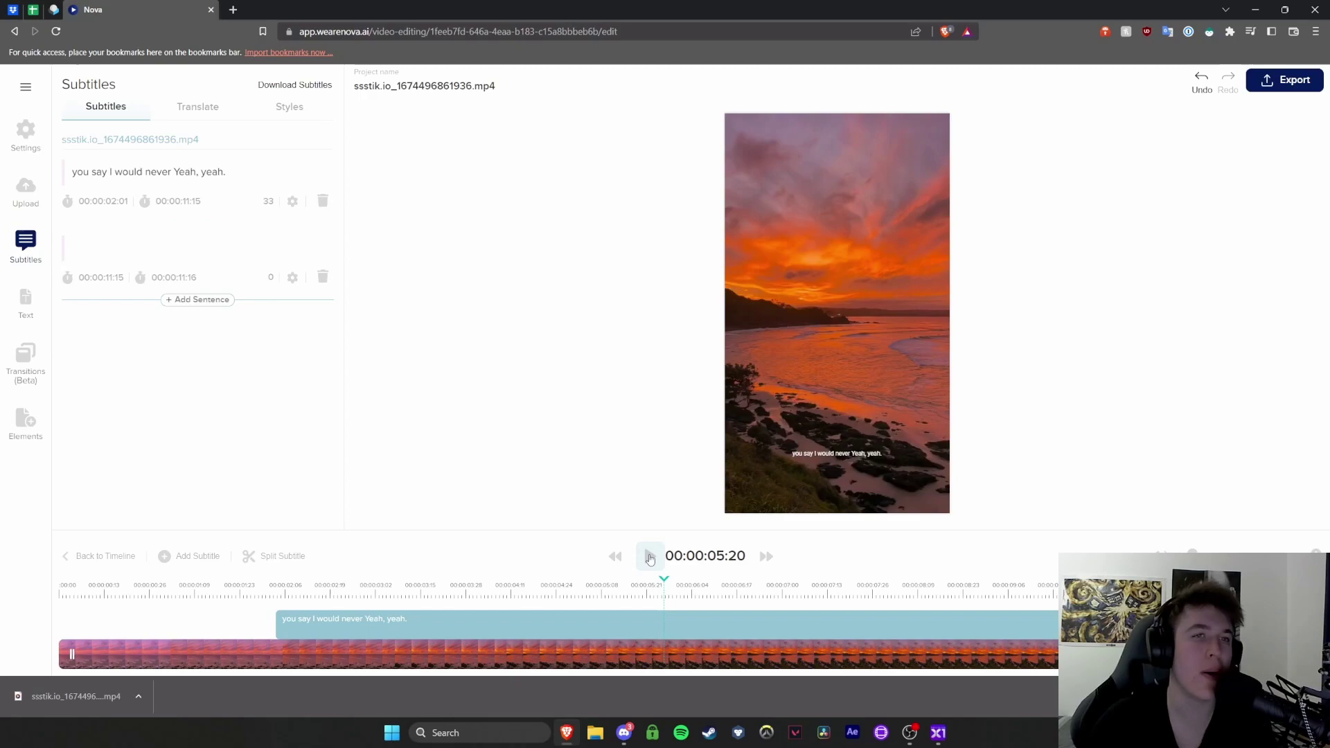
{"action": "left_click", "coordinate": [650, 556]}
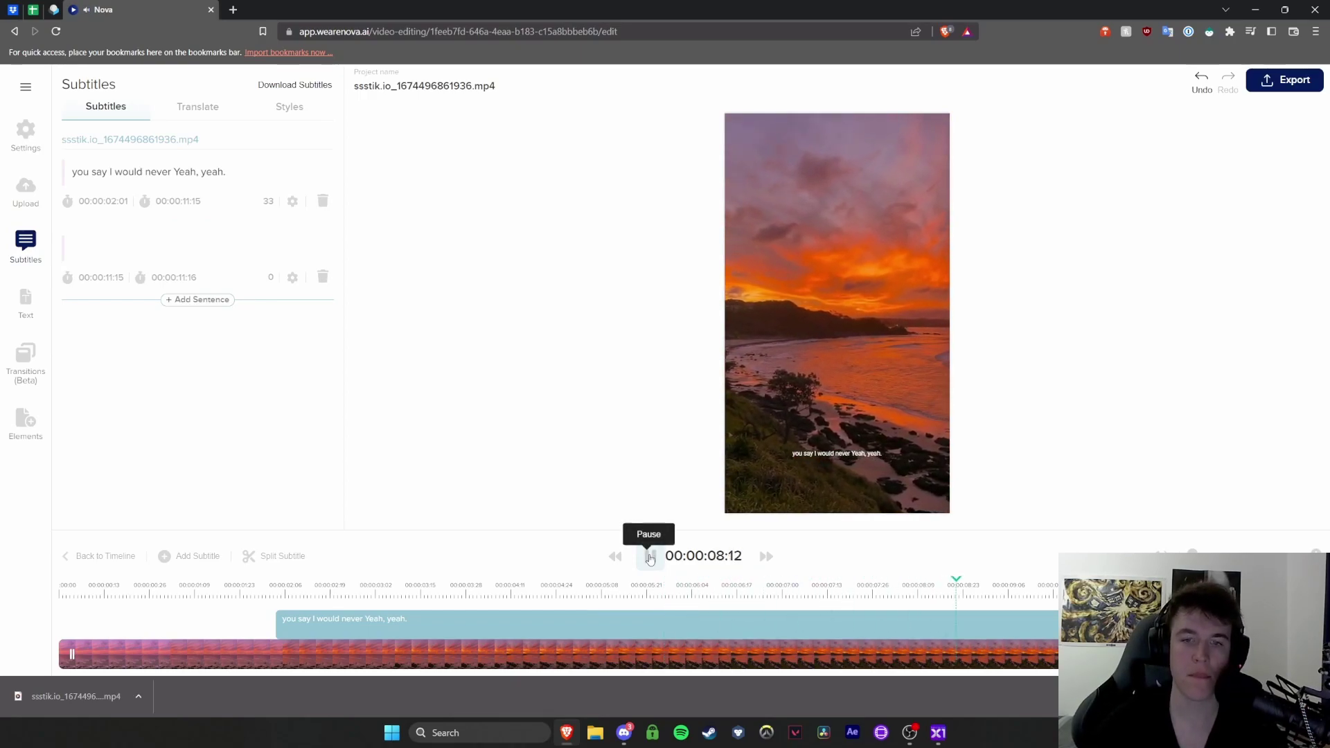
{"action": "left_click", "coordinate": [649, 558]}
{"action": "left_click", "coordinate": [162, 251]}
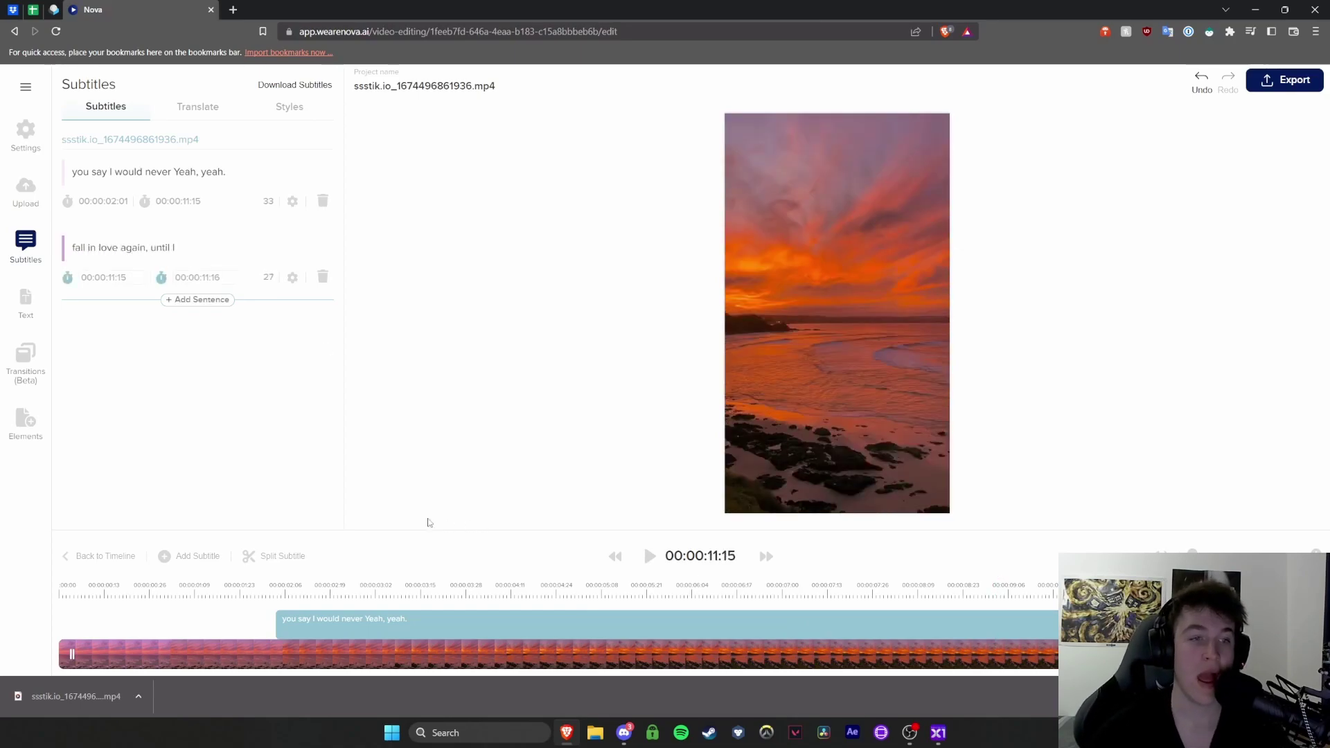
{"action": "left_click", "coordinate": [173, 171]}
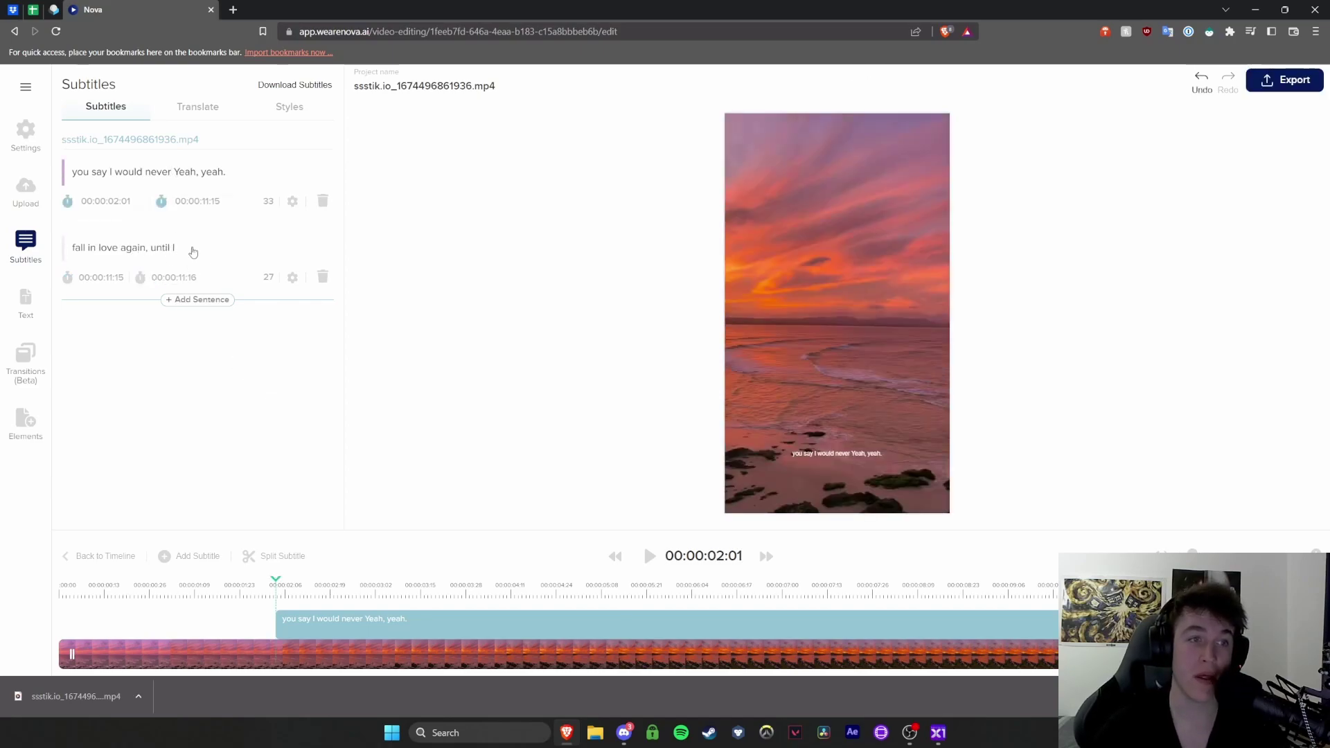
{"action": "left_click", "coordinate": [650, 556]}
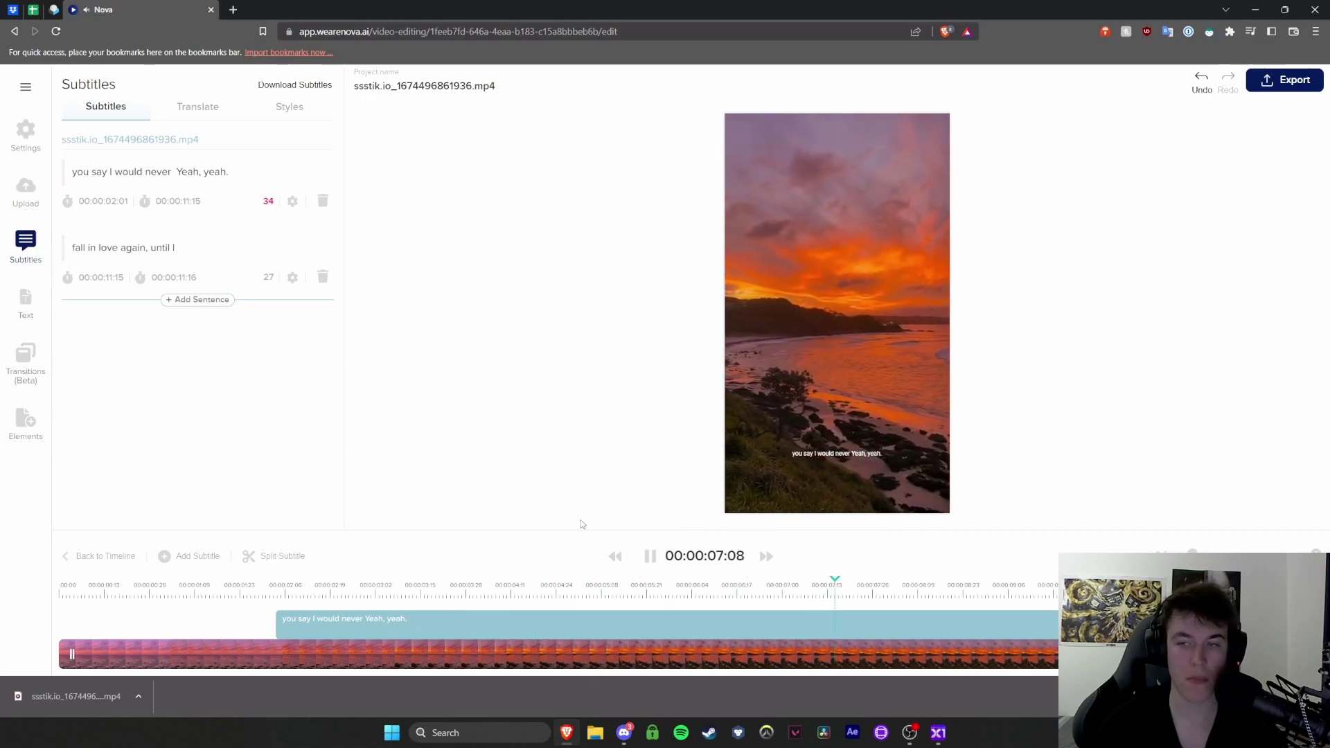
{"action": "left_click", "coordinate": [650, 556]}
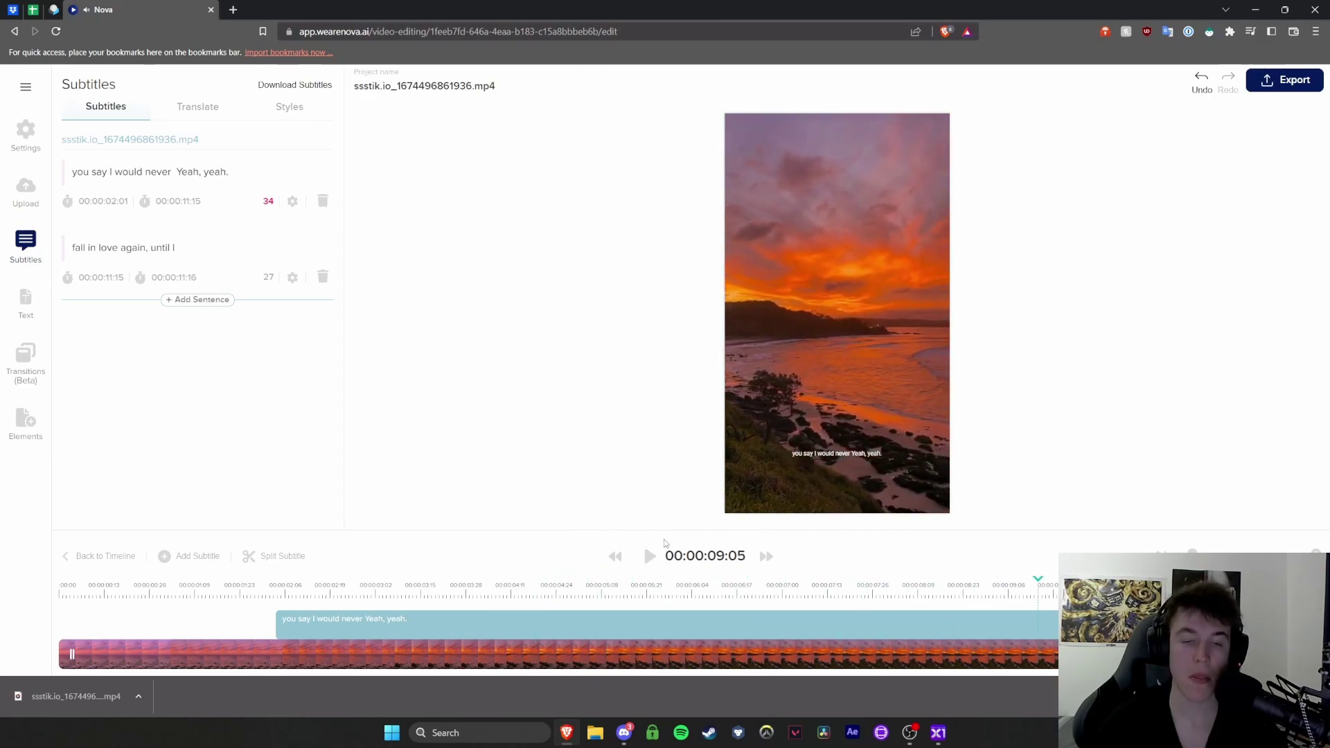
Shorten the first subtitle, slide the second one up against it, and preview the timing
{"action": "mouse_move", "coordinate": [984, 623]}
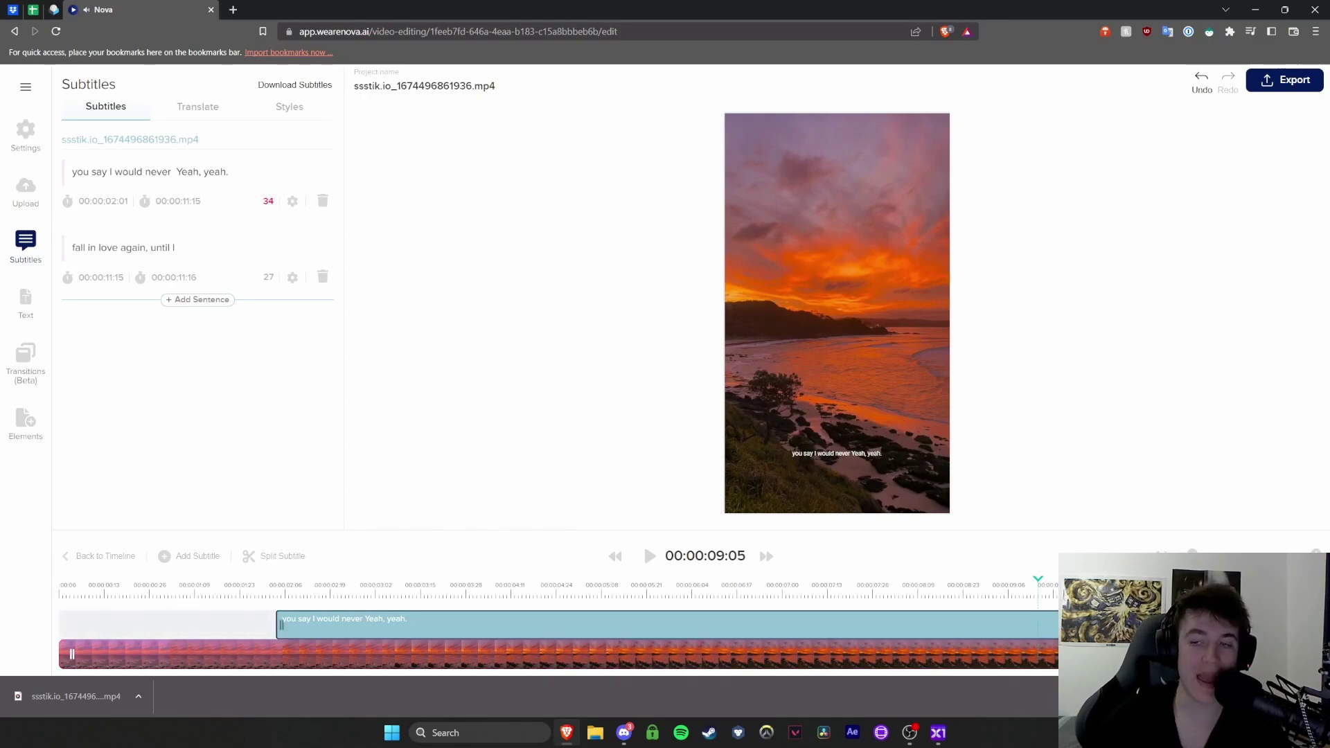
{"action": "left_click_drag", "start_coordinate": [985, 622], "coordinate": [489, 622]}
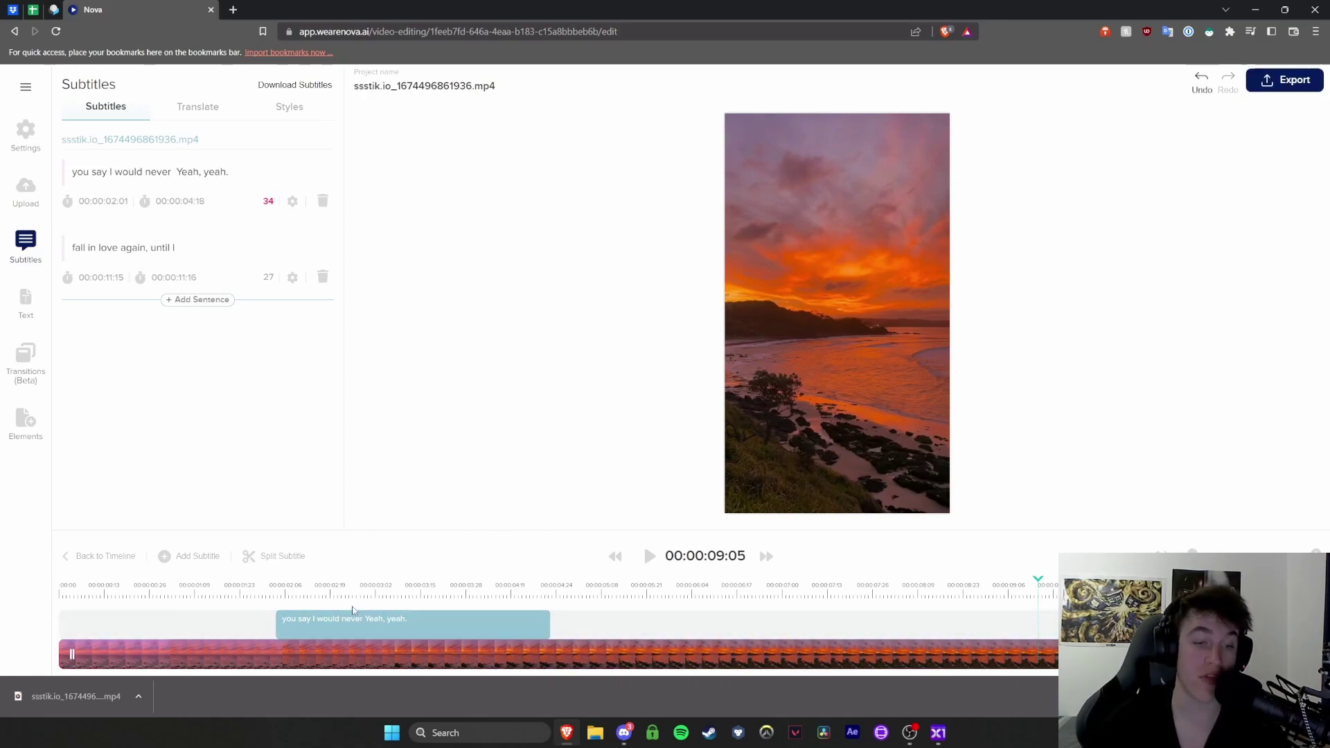
{"action": "left_click_drag", "start_coordinate": [1288, 624], "coordinate": [976, 624]}
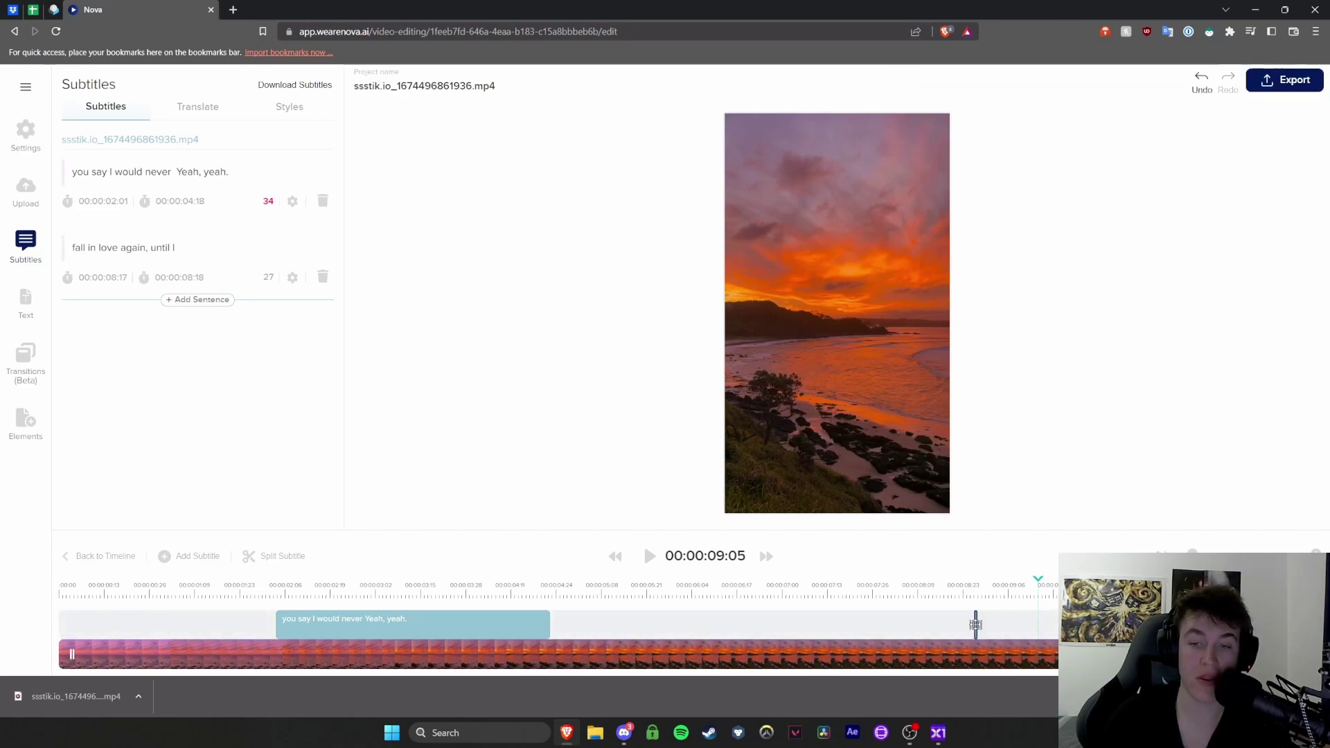
{"action": "left_click_drag", "start_coordinate": [975, 624], "coordinate": [607, 625]}
{"action": "left_click_drag", "start_coordinate": [803, 627], "coordinate": [622, 626]}
{"action": "left_click", "coordinate": [489, 587]}
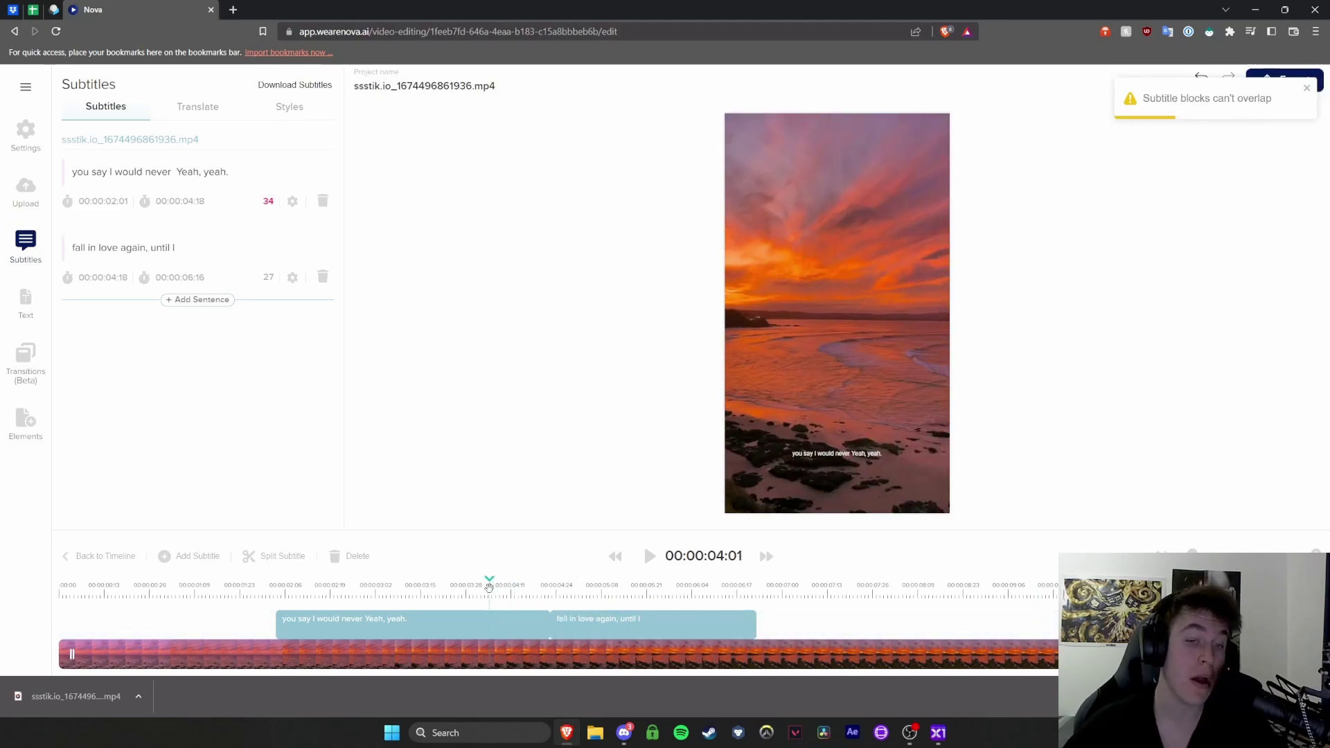
{"action": "left_click_drag", "start_coordinate": [489, 587], "coordinate": [271, 578]}
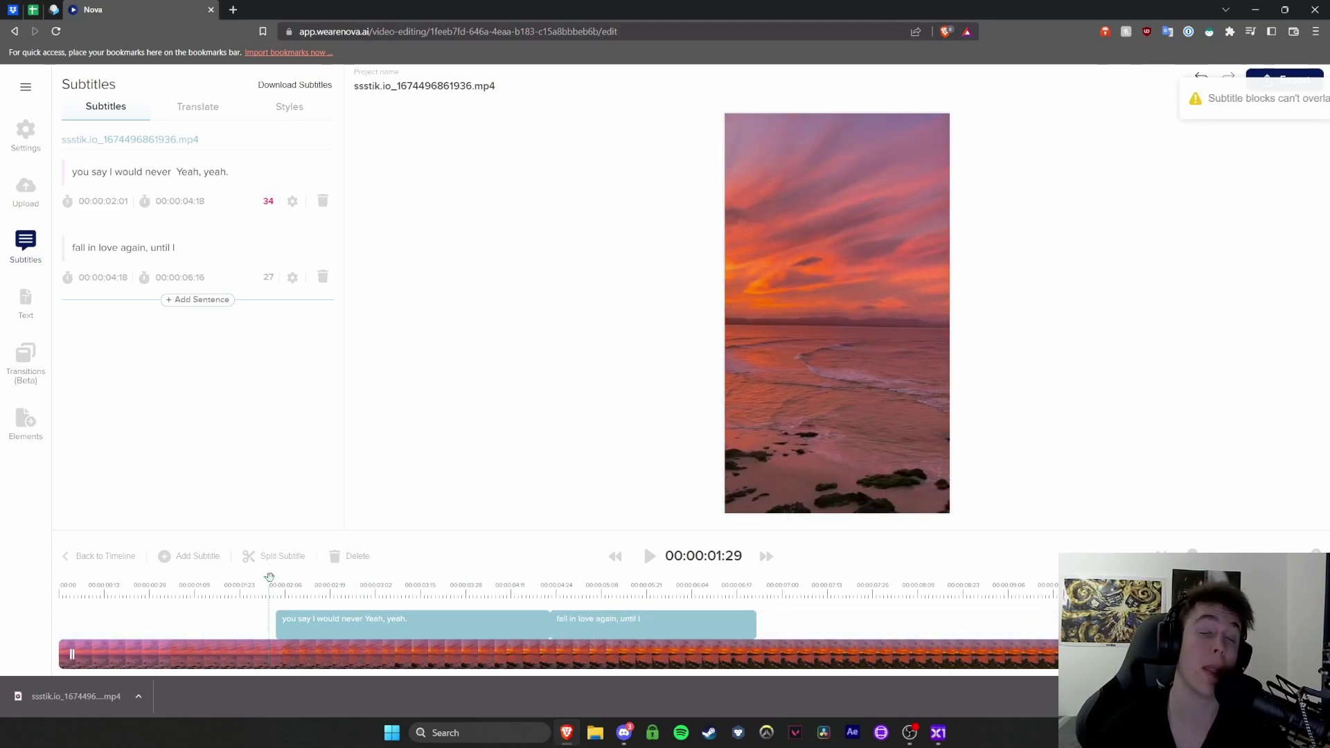
{"action": "key", "text": "space"}
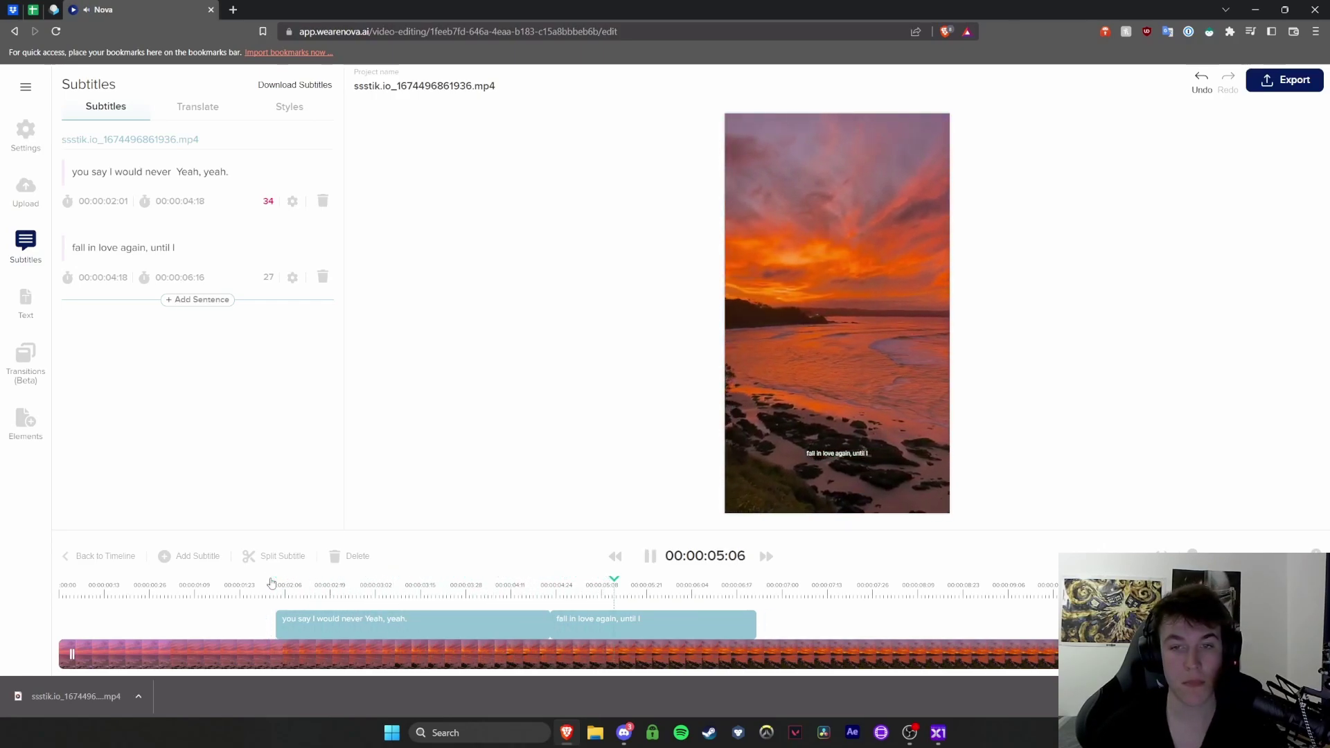
{"action": "key", "text": "space"}
Extend the first subtitle to end at 00:00:05:25 and replay from its start to check timing
{"action": "left_click_drag", "start_coordinate": [644, 625], "coordinate": [779, 625]}
{"action": "left_click", "coordinate": [551, 623]}
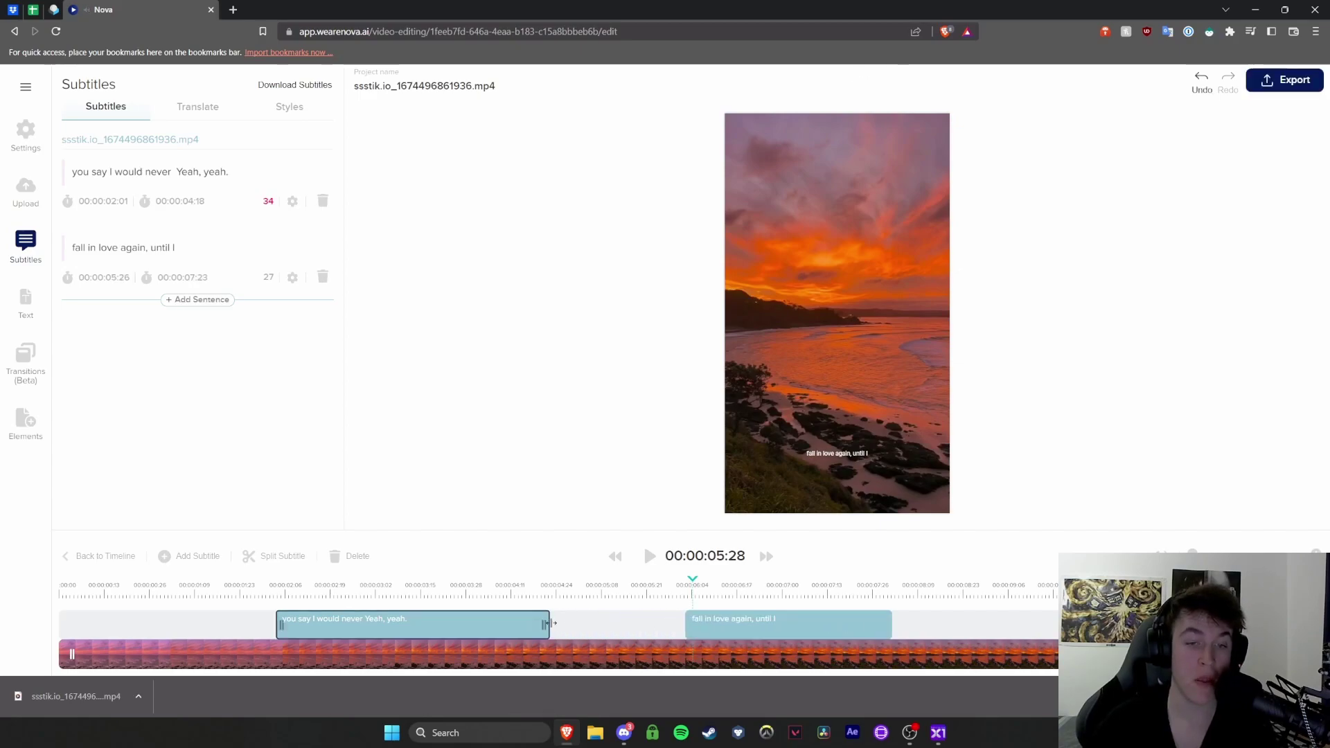
{"action": "left_click_drag", "start_coordinate": [552, 624], "coordinate": [682, 625]}
{"action": "left_click", "coordinate": [280, 588]}
{"action": "key", "text": "space"}
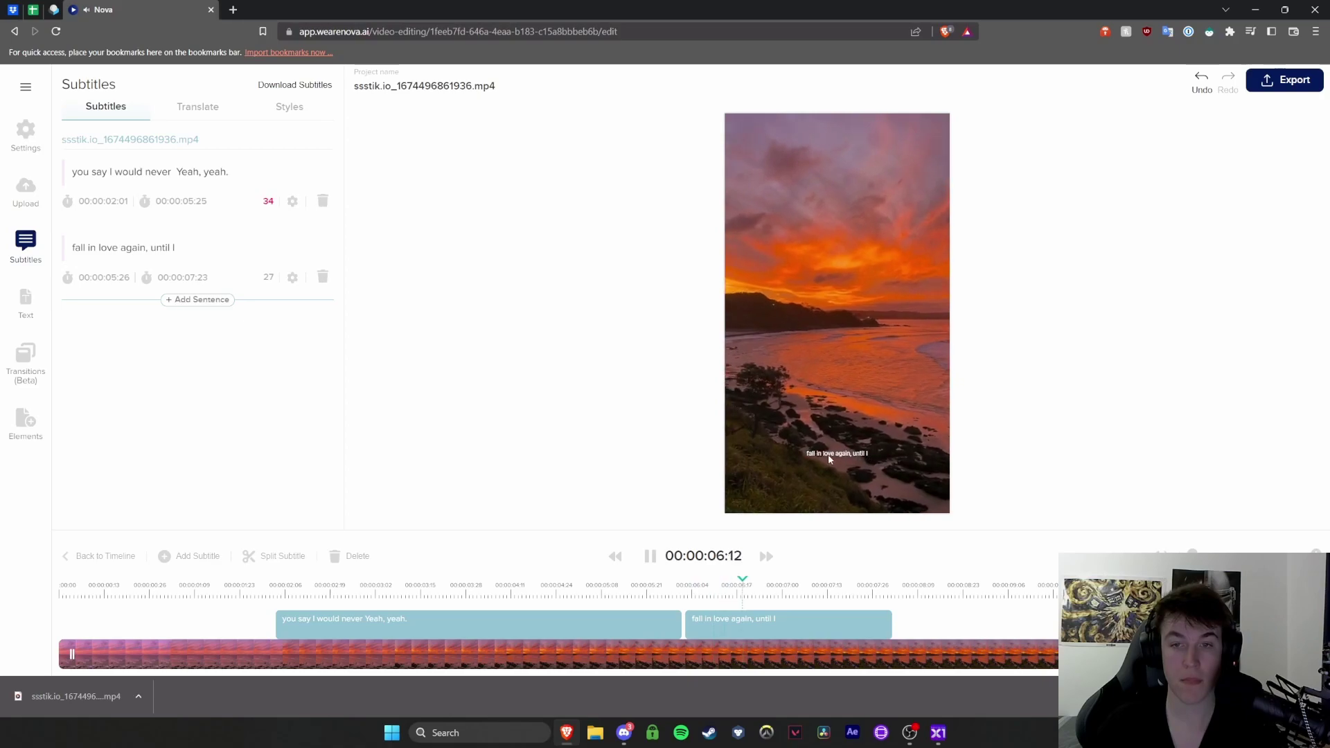
{"action": "left_click", "coordinate": [887, 460]}
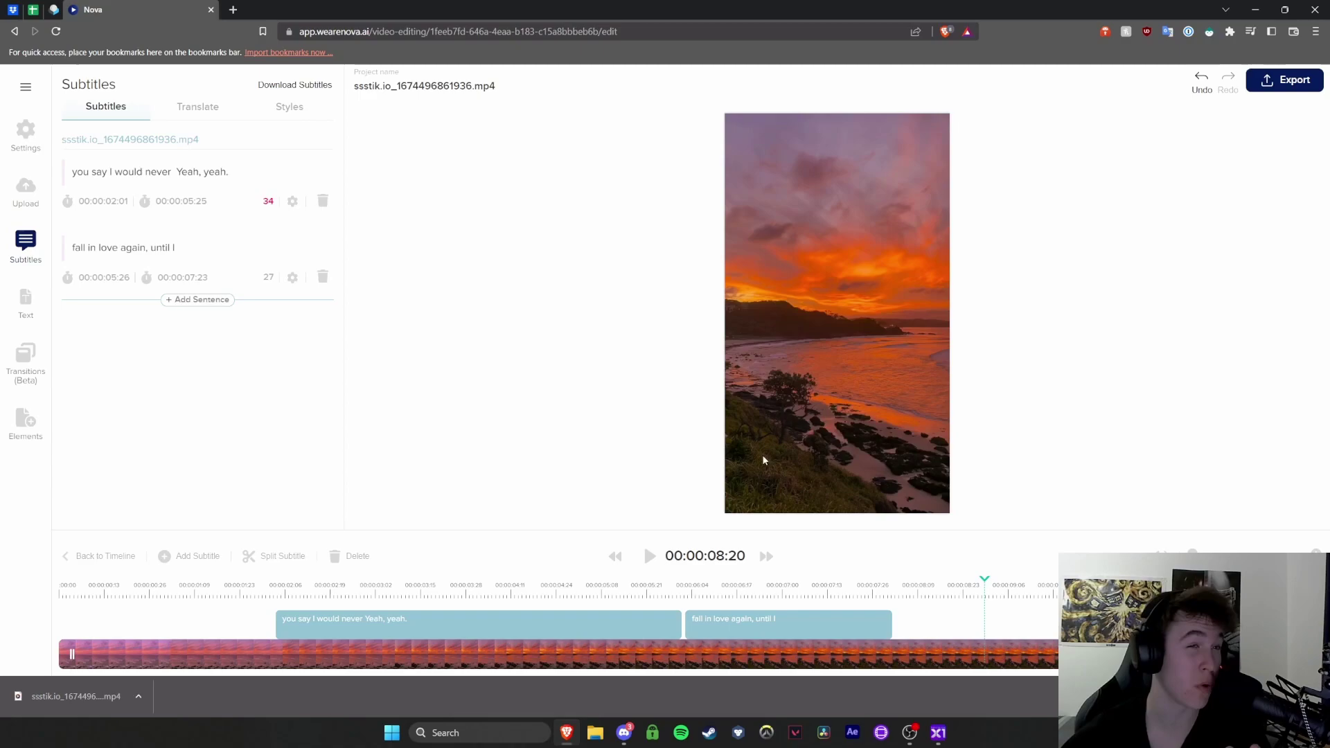
Set the first subtitle's line count to None in its style settings, leaving the font unchanged
{"action": "left_click", "coordinate": [293, 202]}
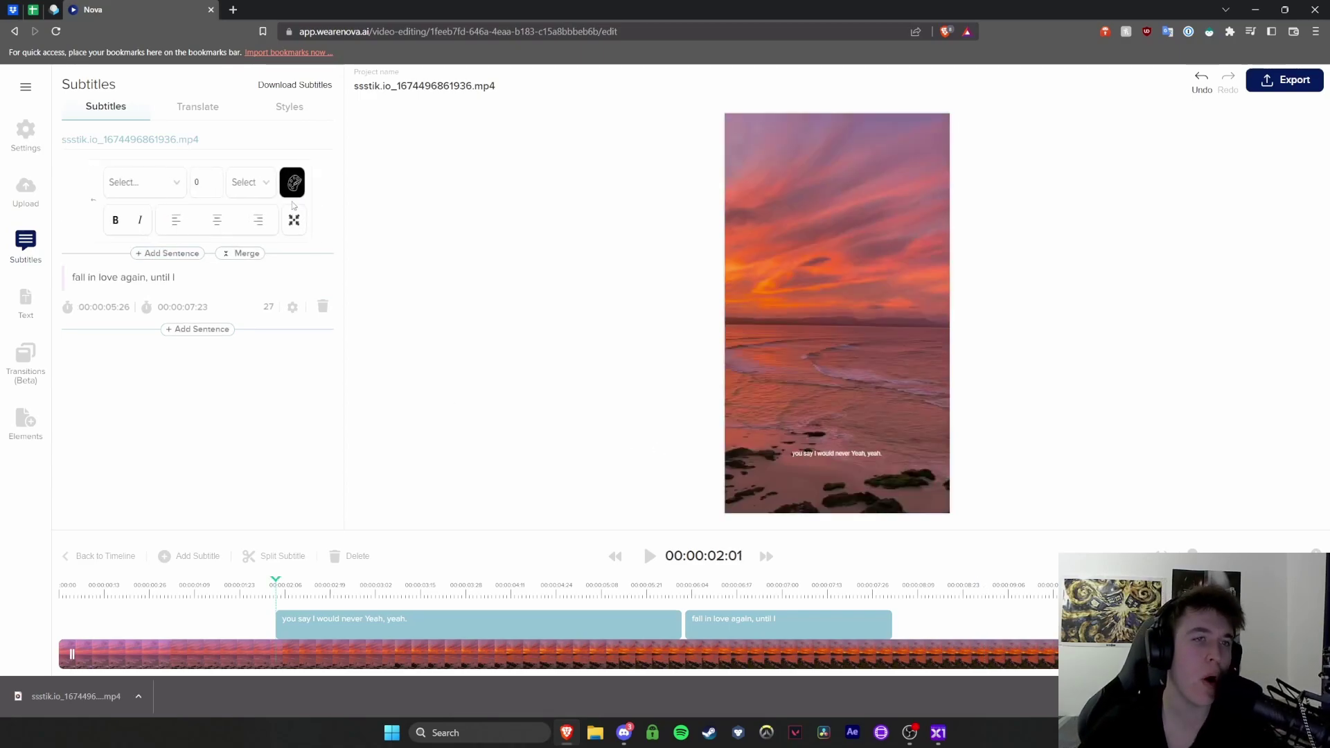
{"action": "left_click", "coordinate": [132, 181]}
{"action": "left_click", "coordinate": [272, 353]}
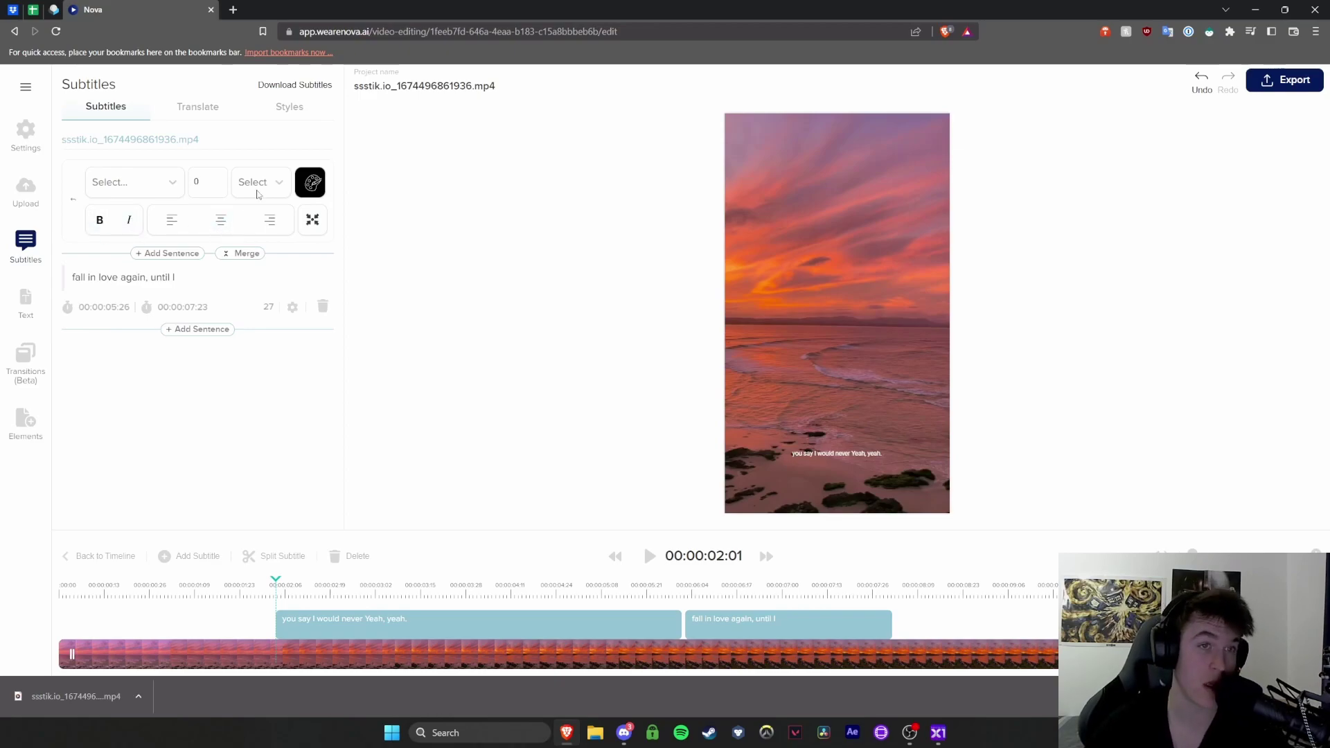
{"action": "left_click", "coordinate": [267, 186]}
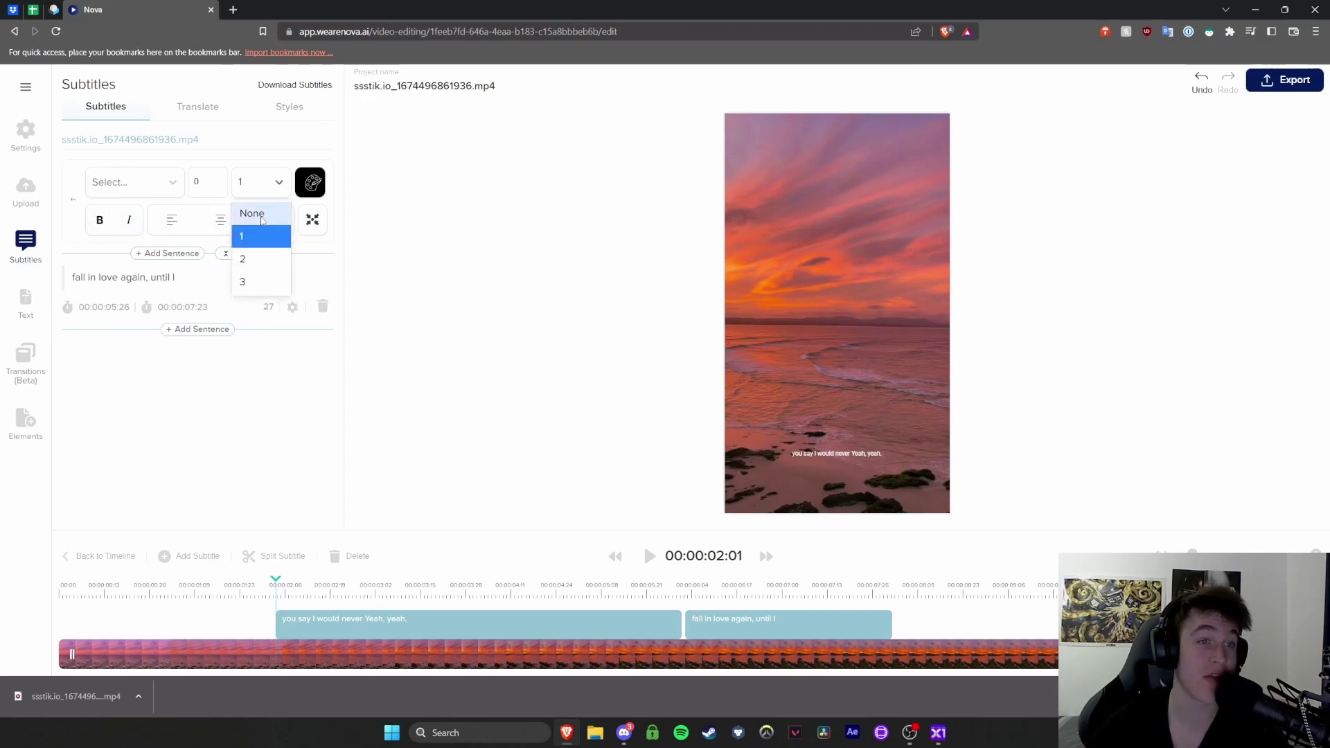
{"action": "left_click", "coordinate": [252, 214]}
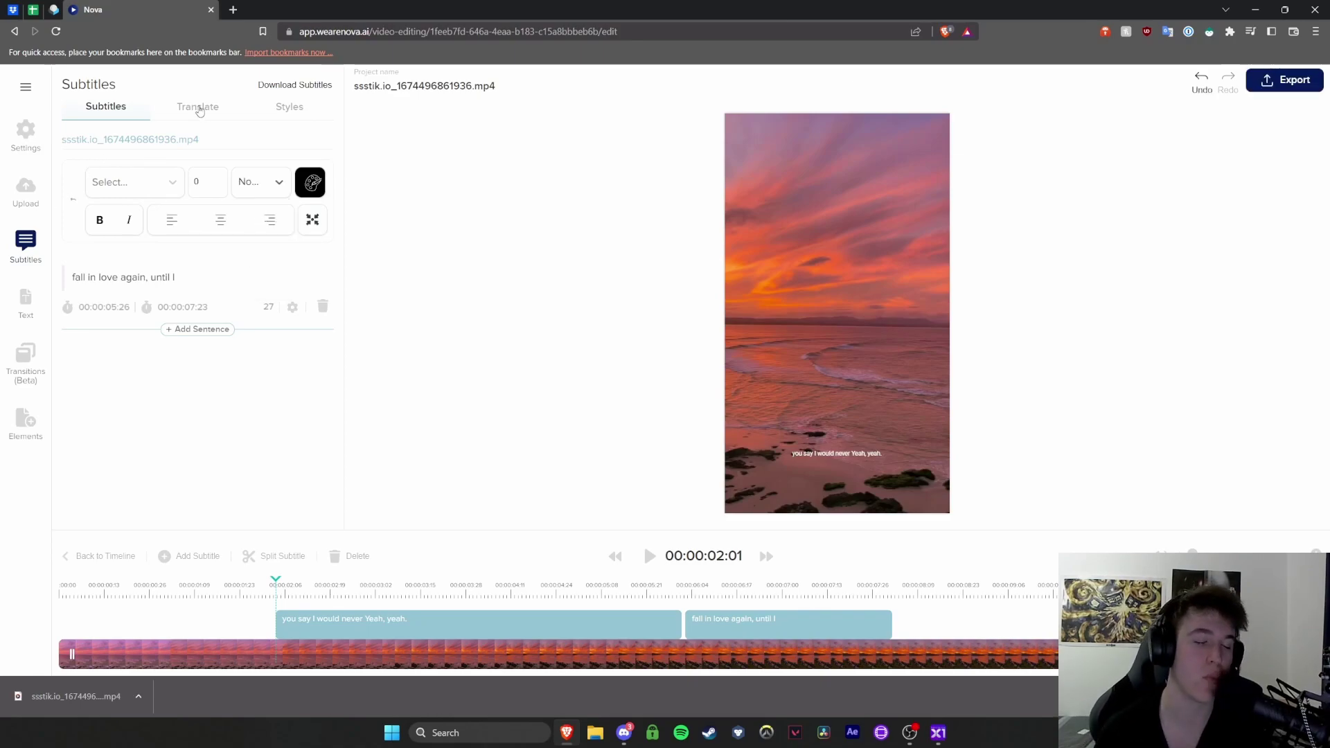
Start a translation of the English (United Kingdom) subtitles, browsing target languages without choosing one
{"action": "left_click", "coordinate": [200, 108]}
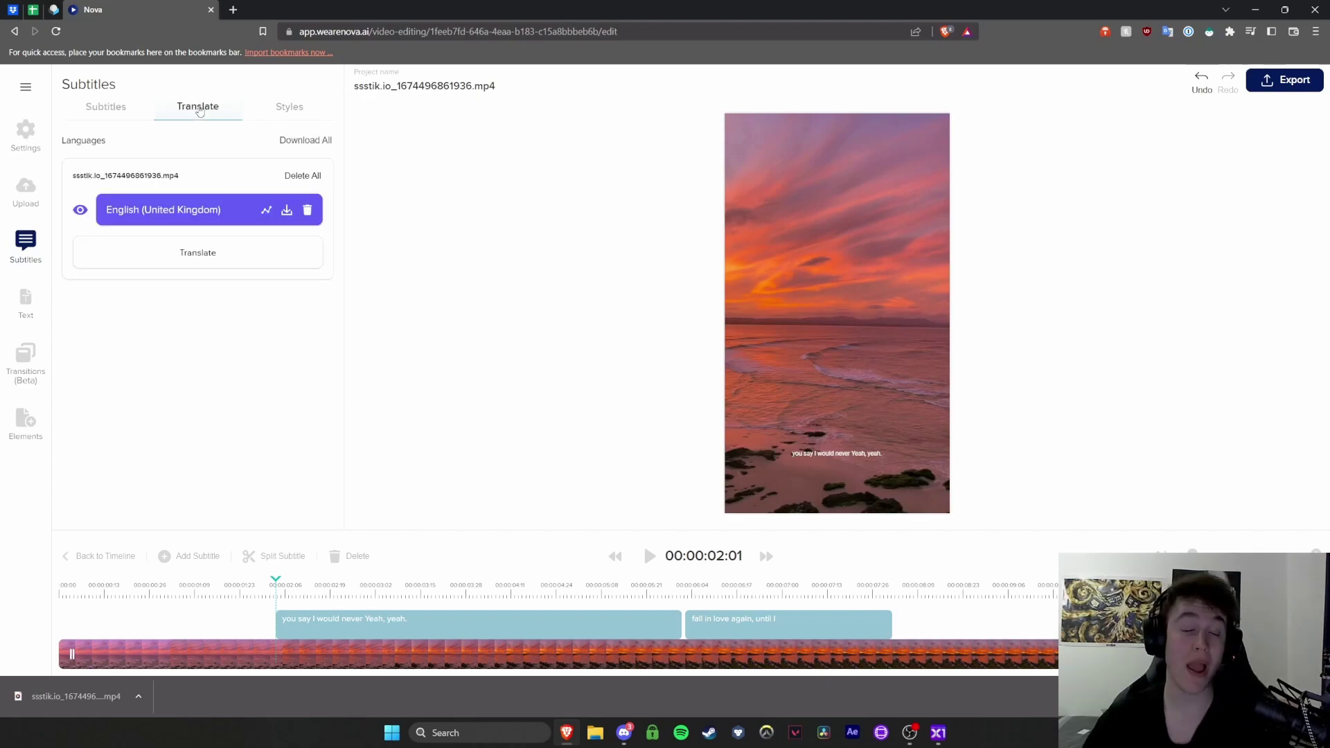
{"action": "left_click", "coordinate": [223, 260]}
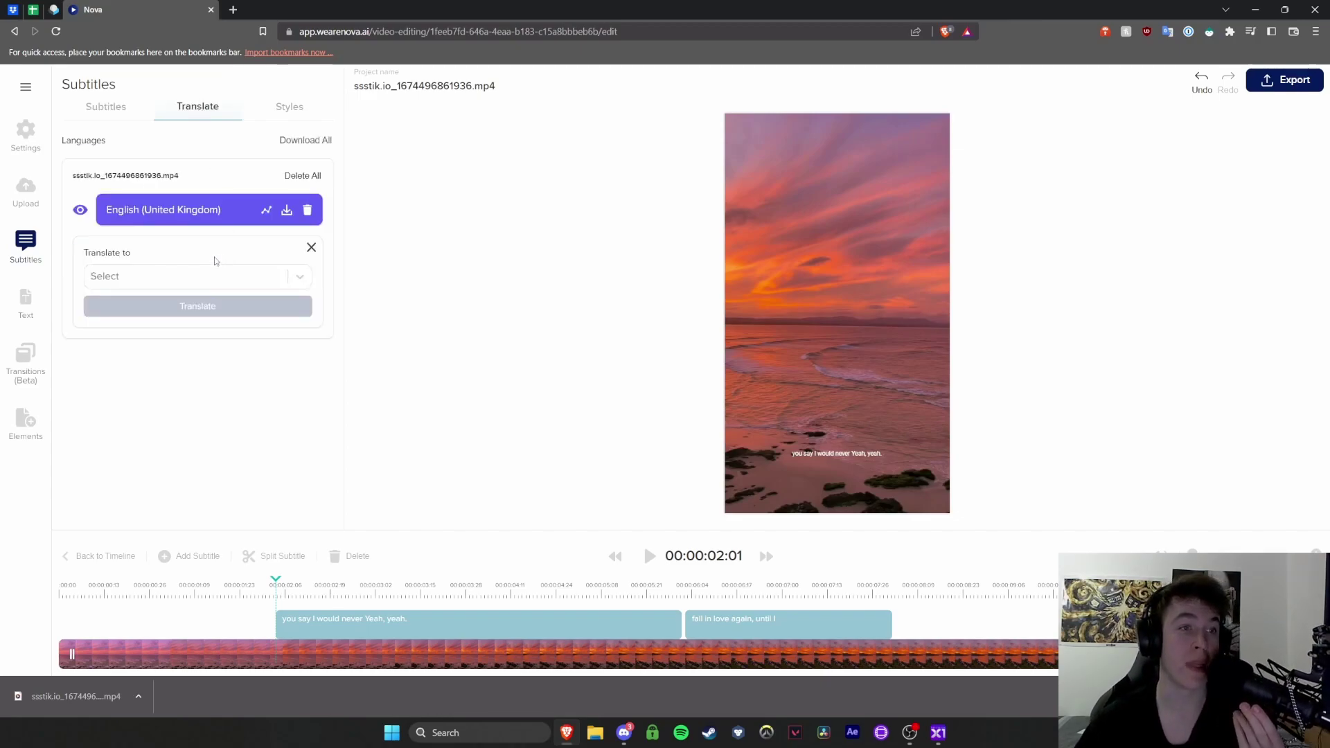
{"action": "left_click", "coordinate": [119, 280]}
{"action": "scroll", "coordinate": [137, 339], "scroll_direction": "down", "scroll_amount": 20}
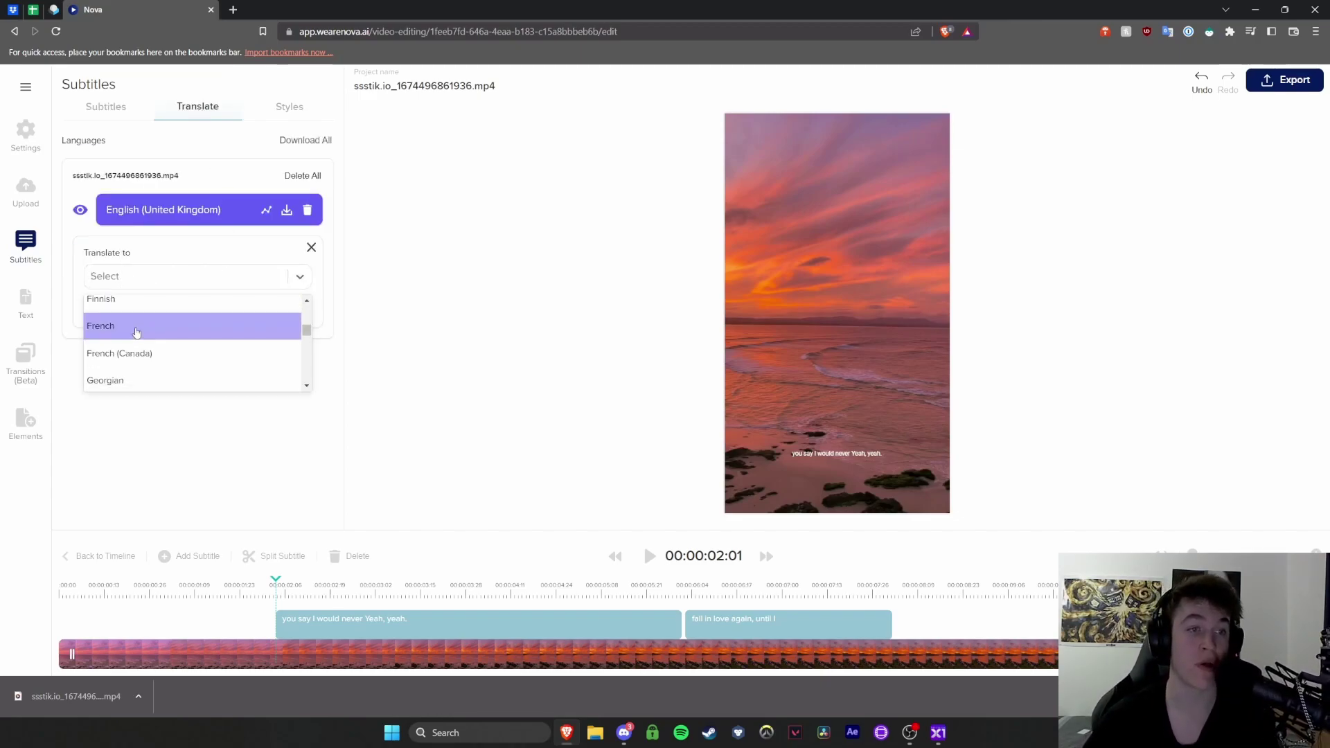
{"action": "scroll", "coordinate": [136, 353], "scroll_direction": "down", "scroll_amount": 2}
{"action": "scroll", "coordinate": [136, 346], "scroll_direction": "up", "scroll_amount": 6}
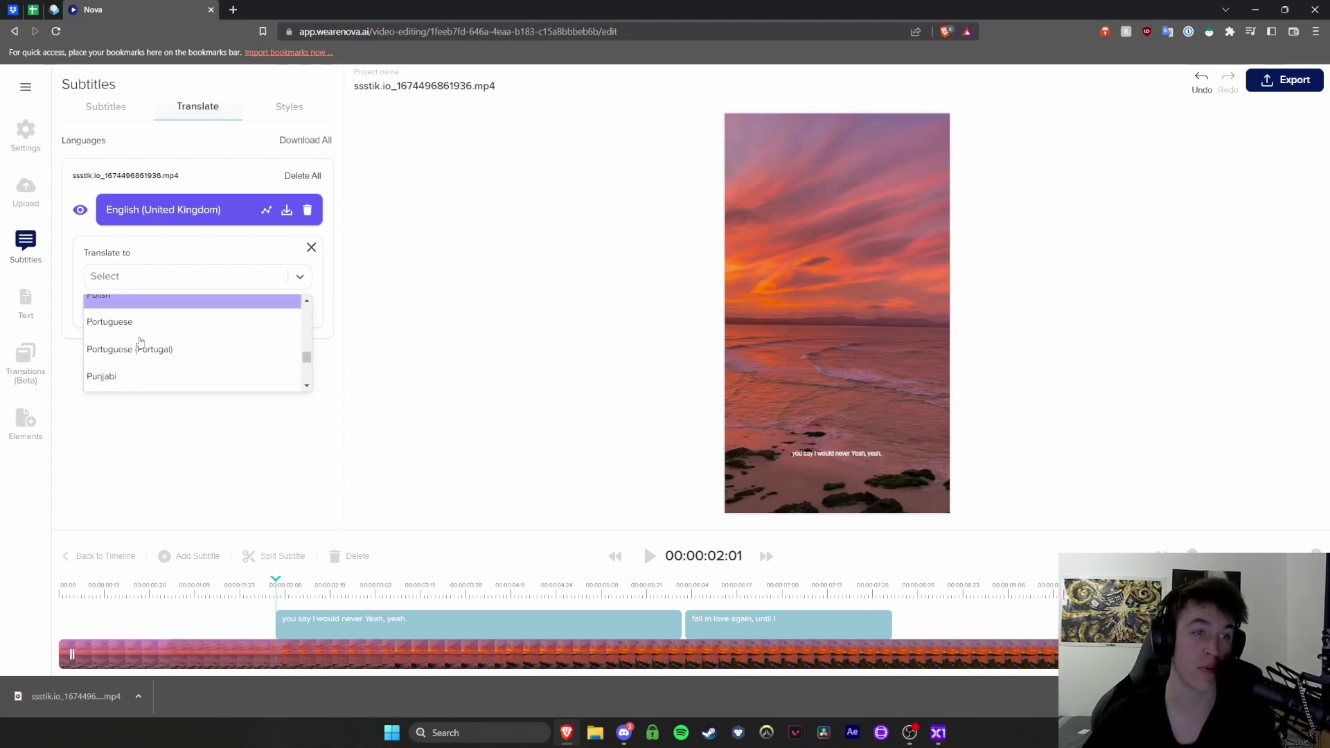
{"action": "left_click", "coordinate": [178, 462]}
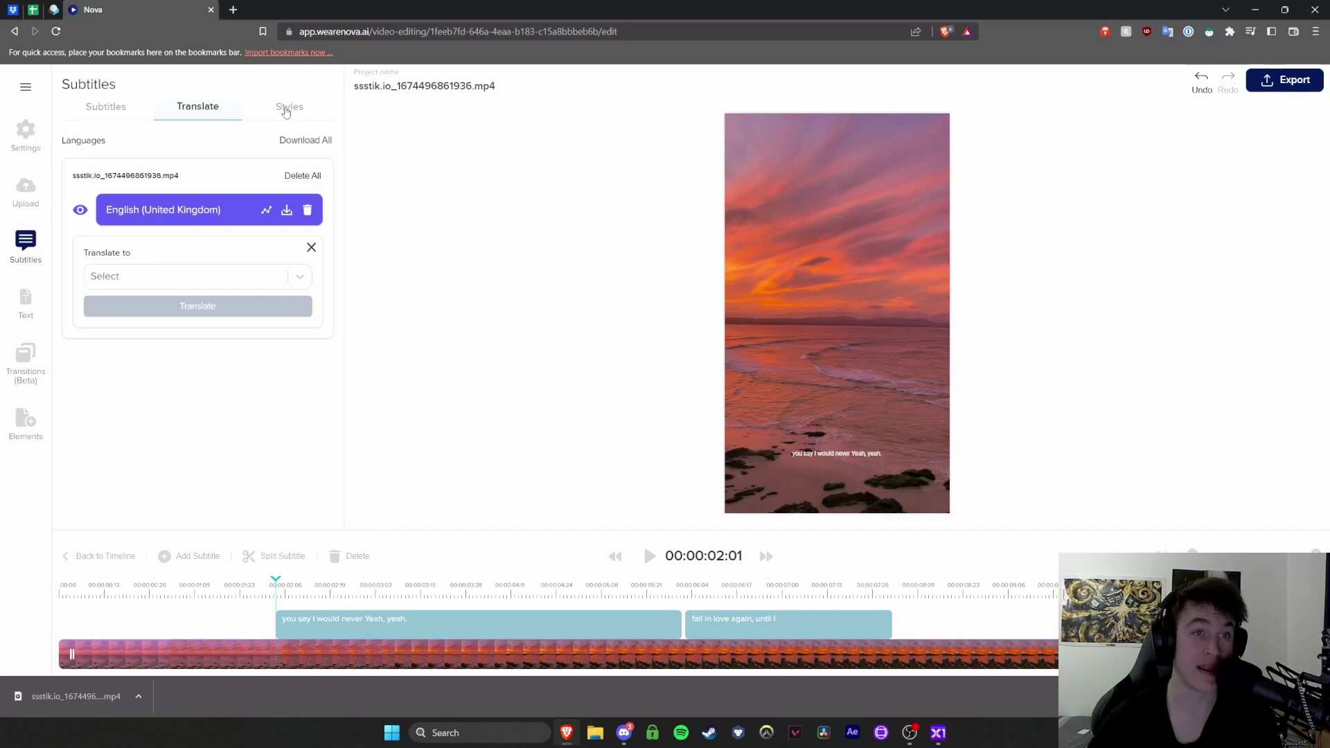
Try the hollow, drop shadow and stylistic subtitle styles, then settle on Block with a black bar
{"action": "left_click", "coordinate": [286, 109]}
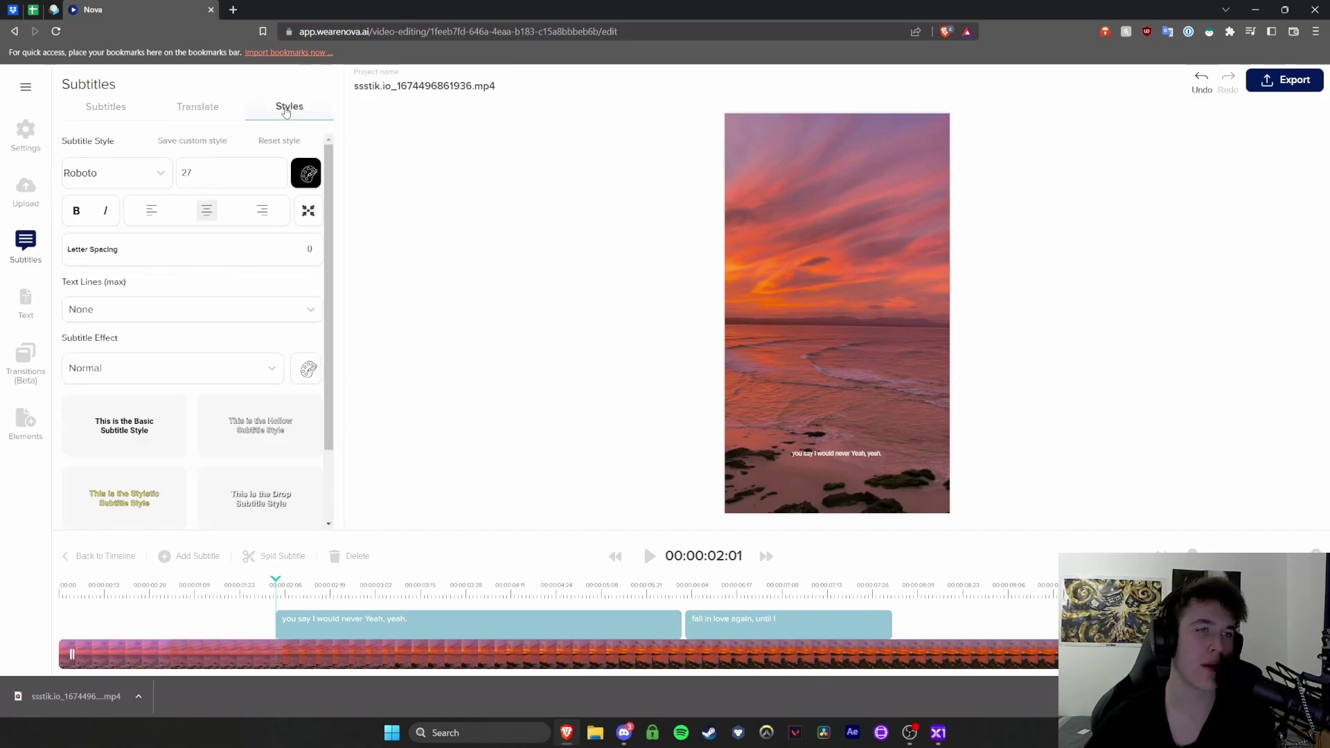
{"action": "scroll", "coordinate": [229, 291], "scroll_direction": "down", "scroll_amount": 2}
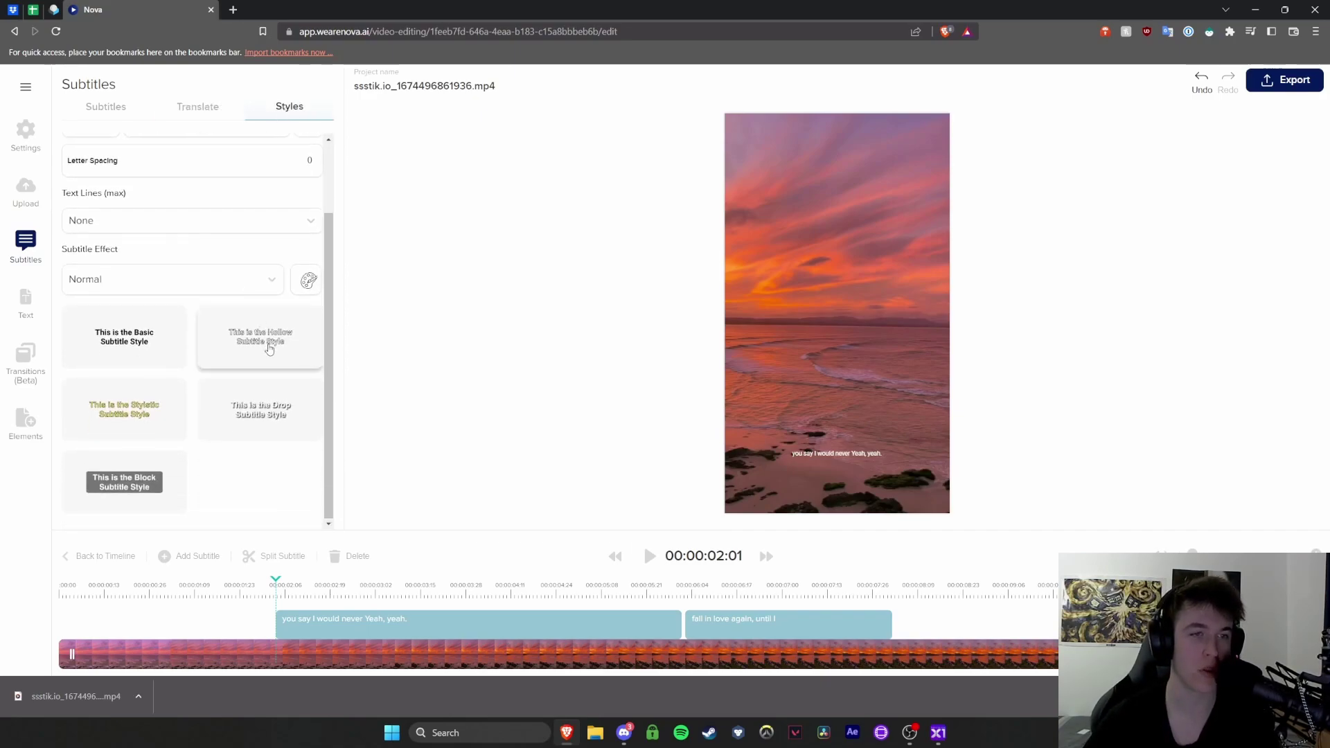
{"action": "left_click", "coordinate": [266, 342]}
{"action": "left_click", "coordinate": [261, 422]}
{"action": "left_click", "coordinate": [145, 419]}
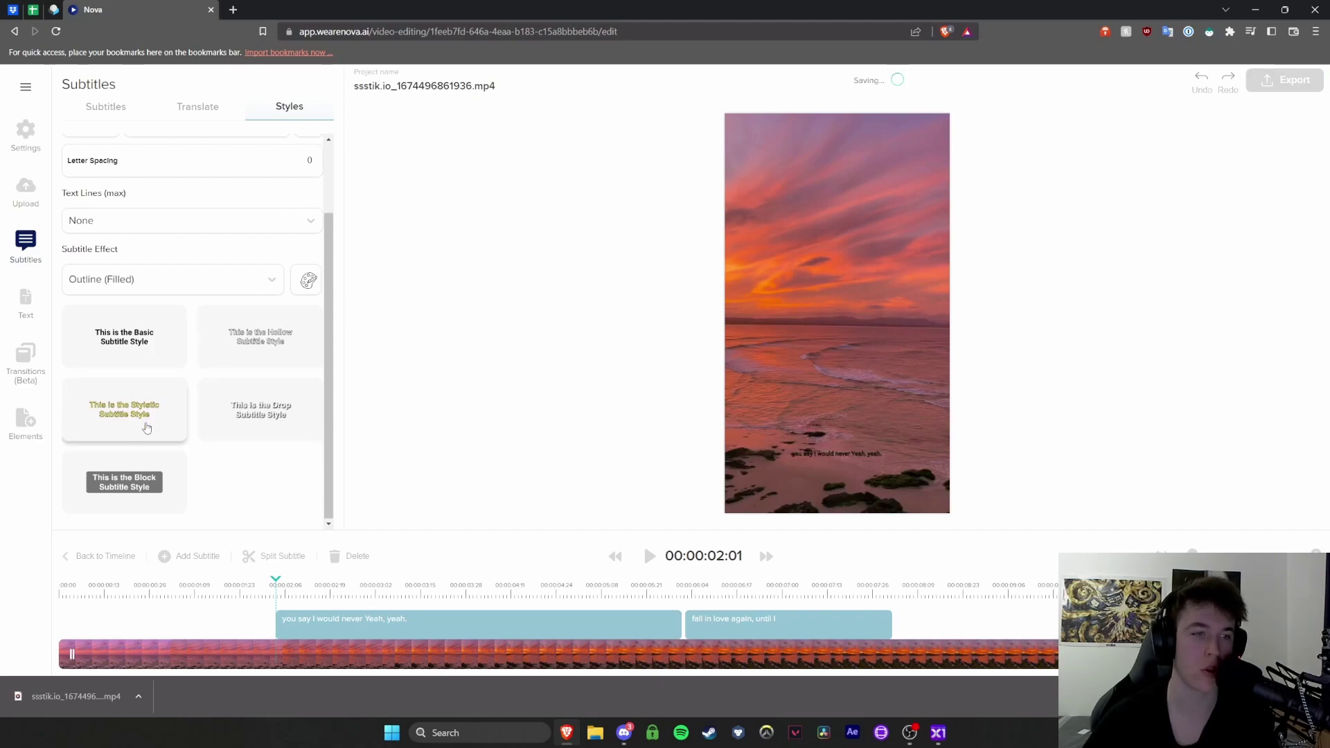
{"action": "left_click", "coordinate": [141, 484]}
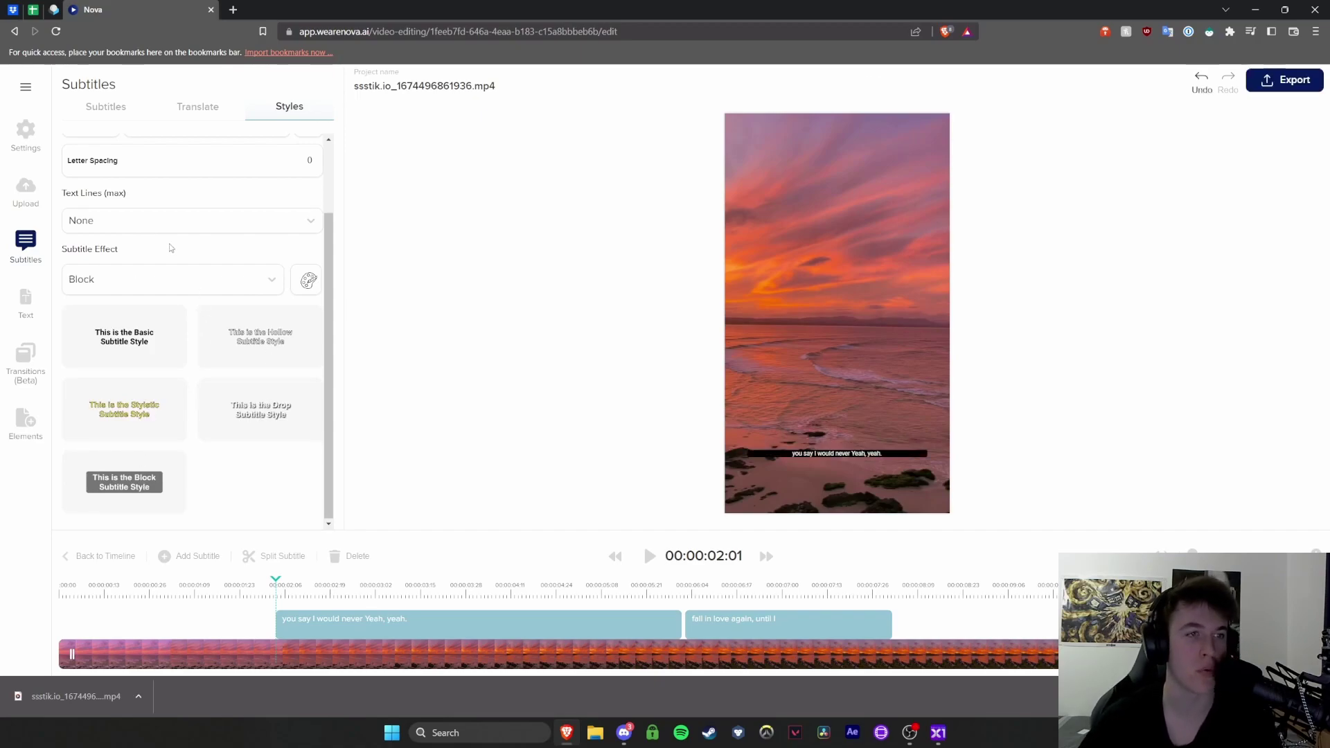
{"action": "scroll", "coordinate": [171, 248], "scroll_direction": "up", "scroll_amount": 2}
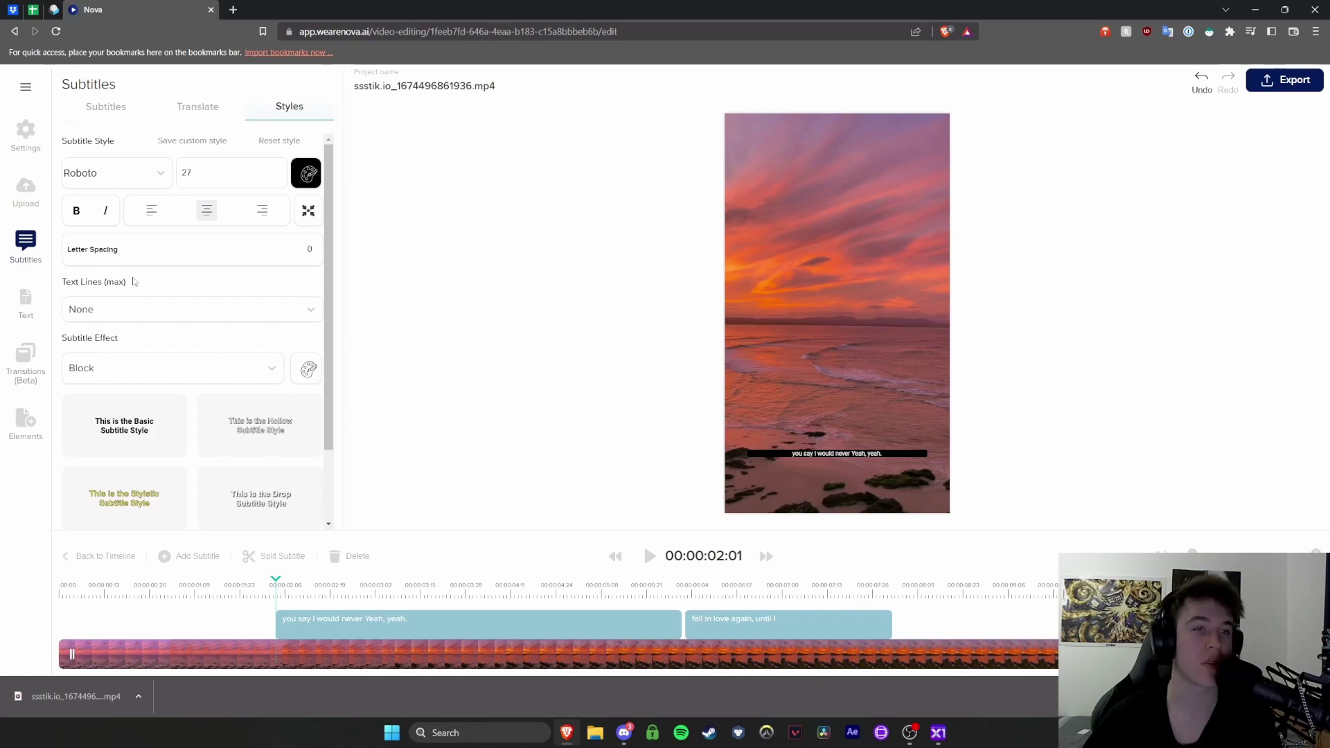
Set the subtitles' Text Lines (max) to 3, keeping the Block effect
{"action": "left_click", "coordinate": [125, 311]}
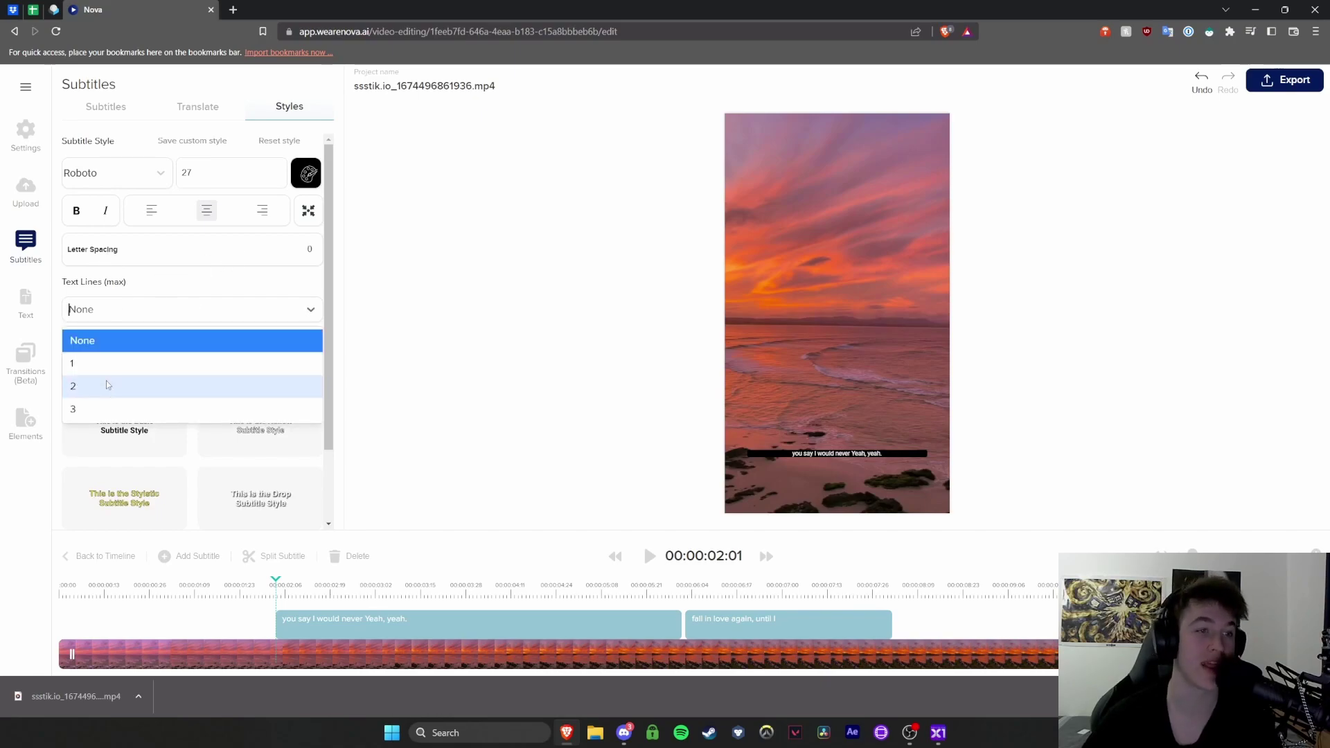
{"action": "left_click", "coordinate": [90, 407]}
{"action": "left_click", "coordinate": [152, 374]}
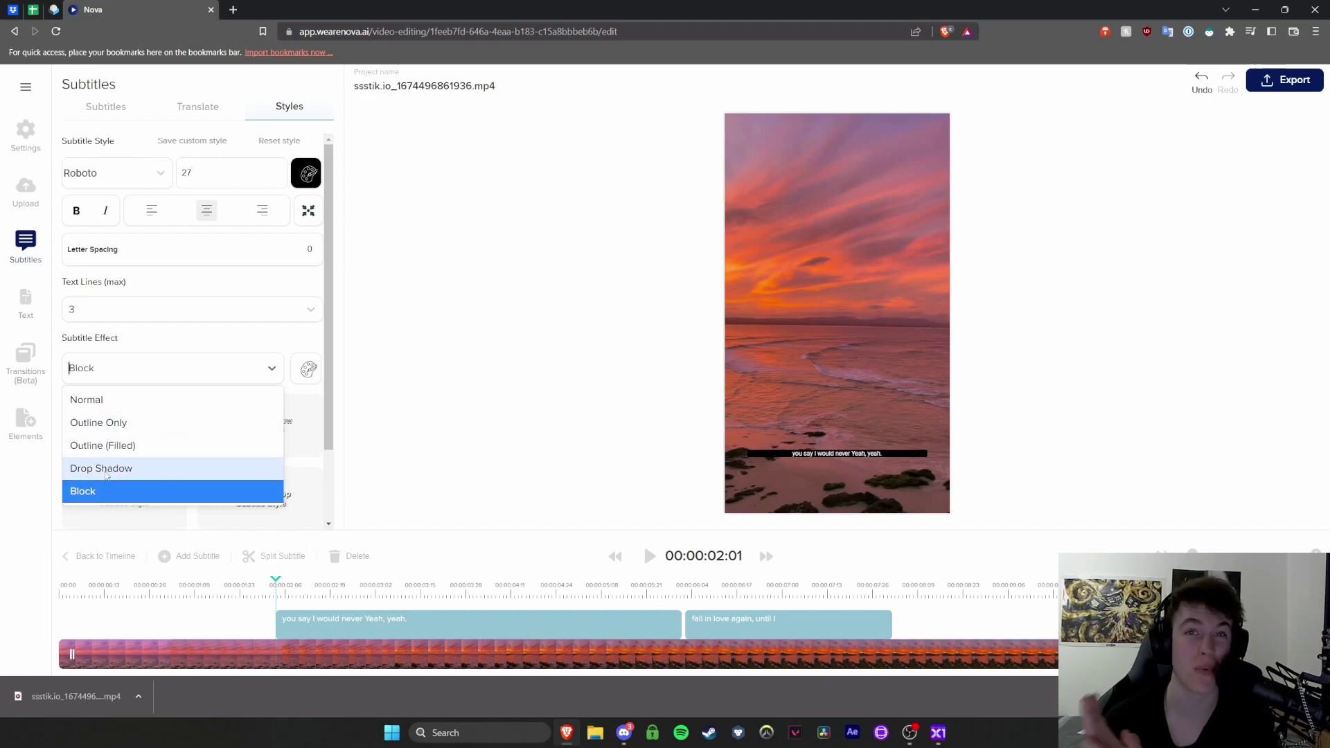
{"action": "left_click", "coordinate": [458, 307]}
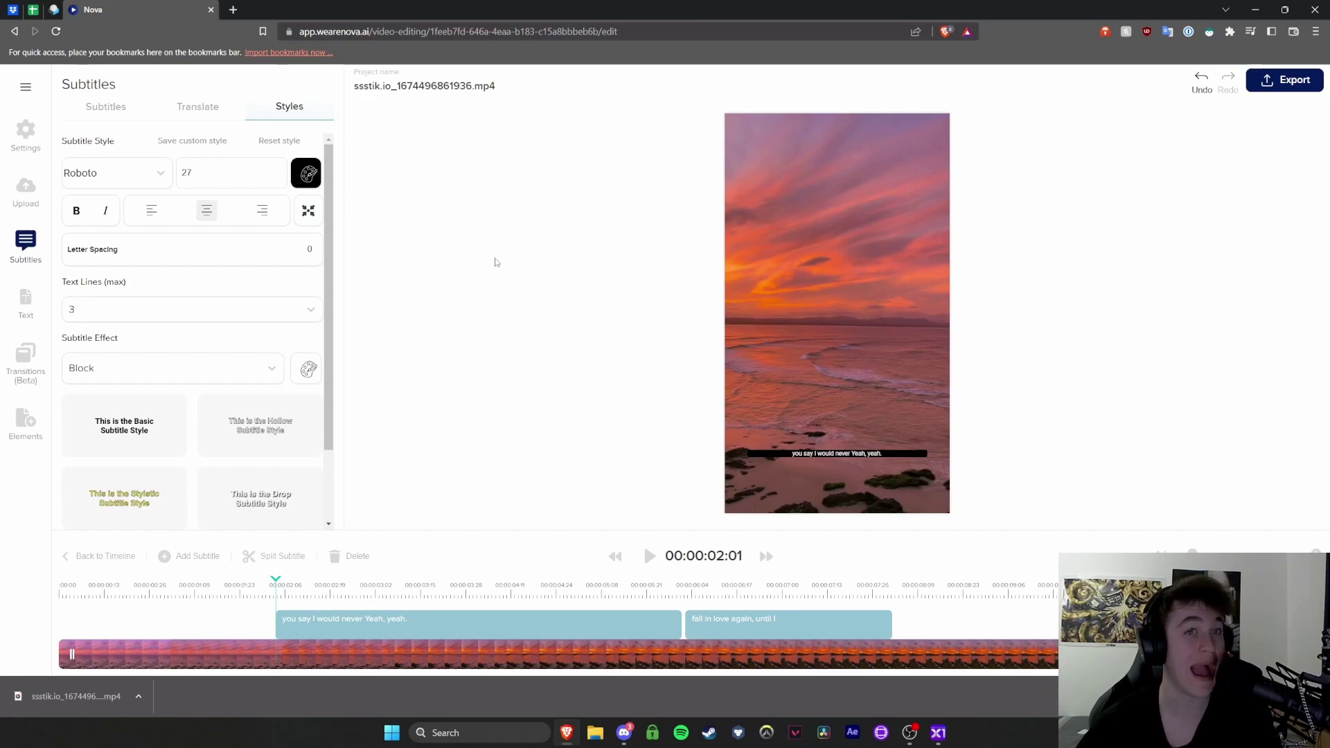
Add a Headline Title at about 00:00:02 and replace its text with Hello
{"action": "left_click", "coordinate": [25, 303]}
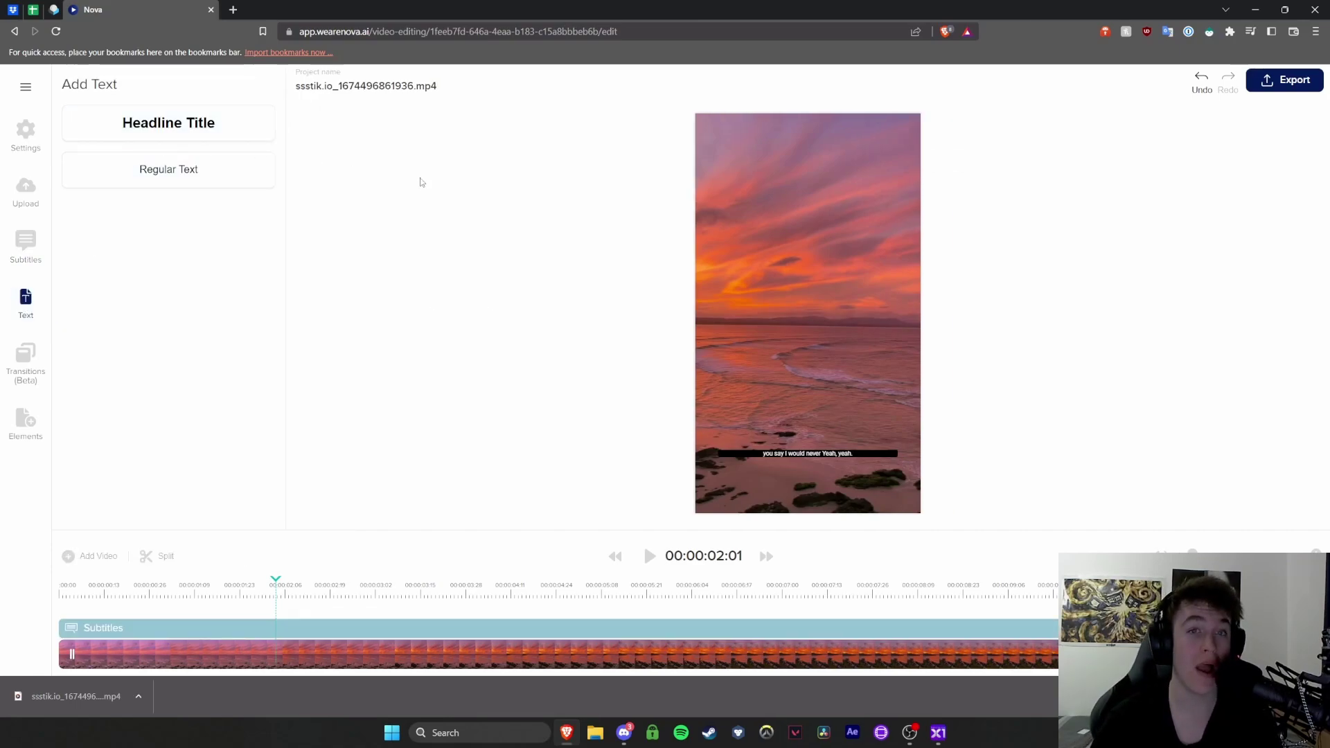
{"action": "left_click", "coordinate": [168, 122]}
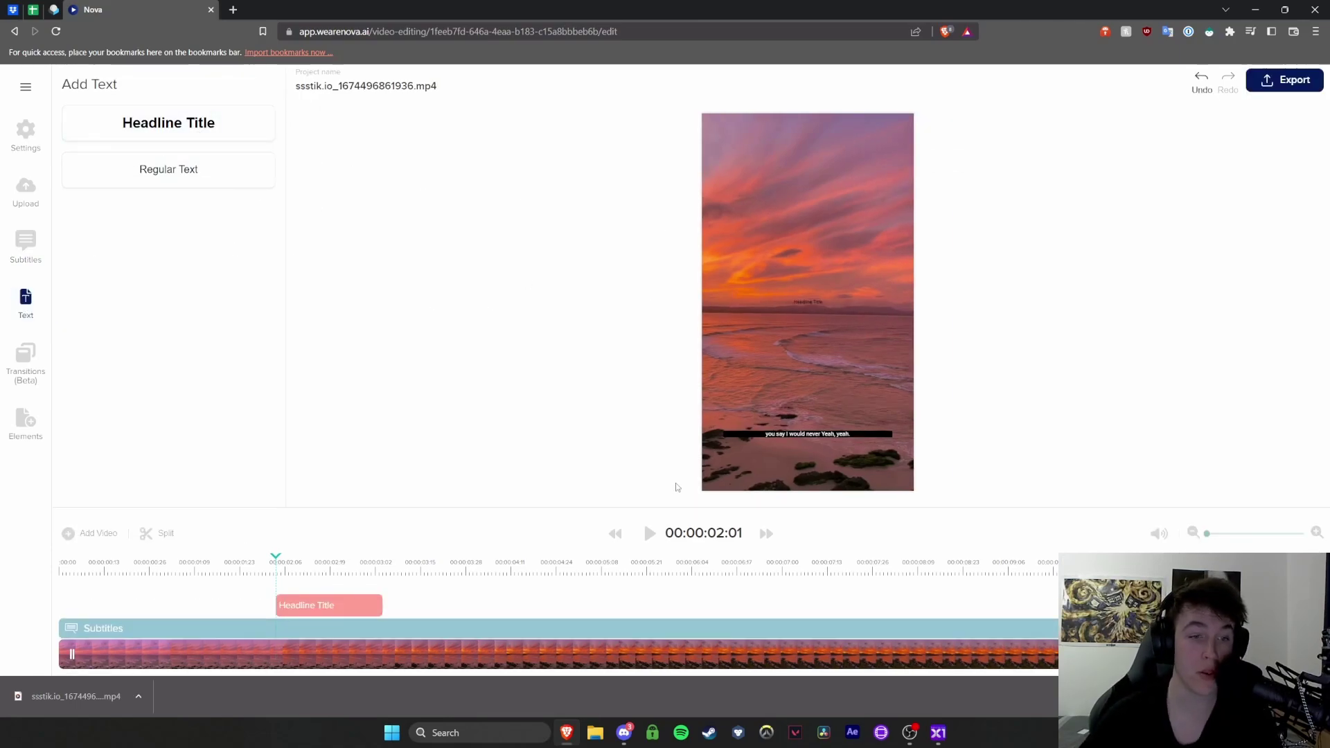
{"action": "left_click", "coordinate": [297, 568]}
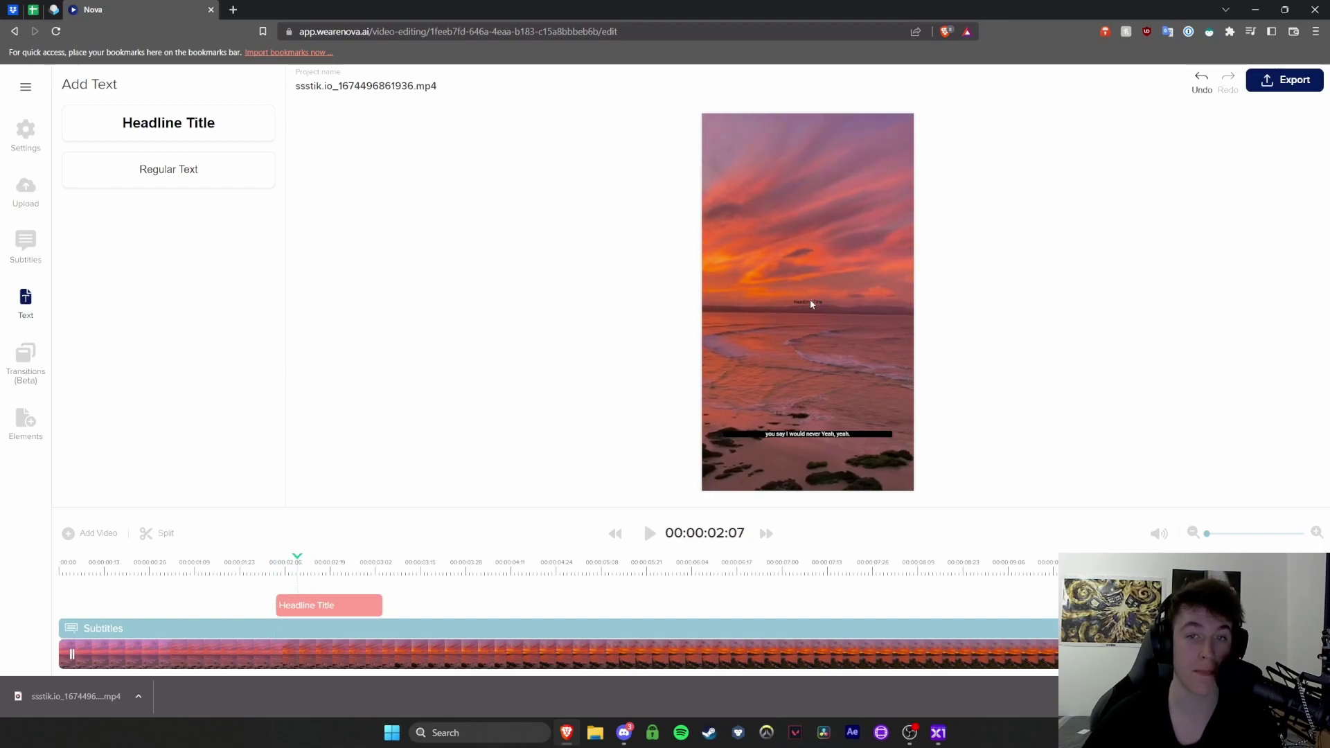
{"action": "left_click", "coordinate": [371, 605]}
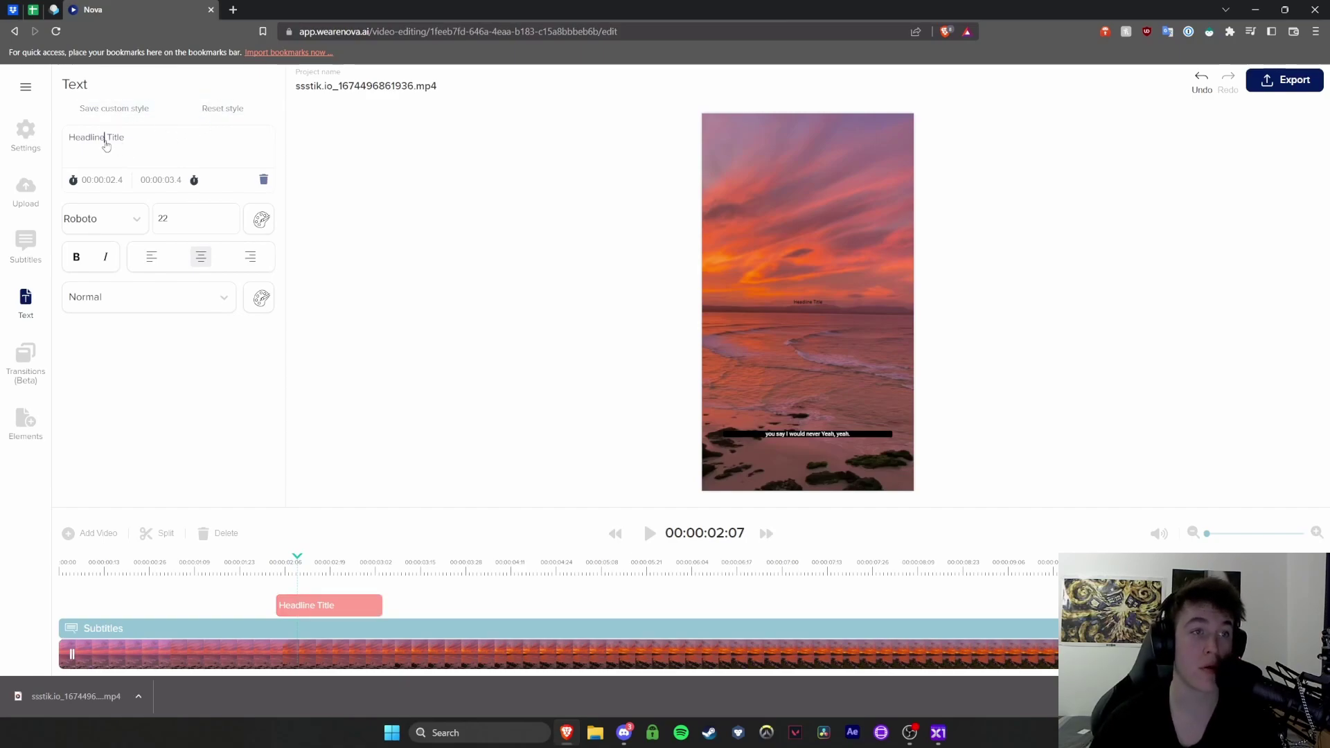
{"action": "left_click_drag", "start_coordinate": [125, 137], "coordinate": [42, 145]}
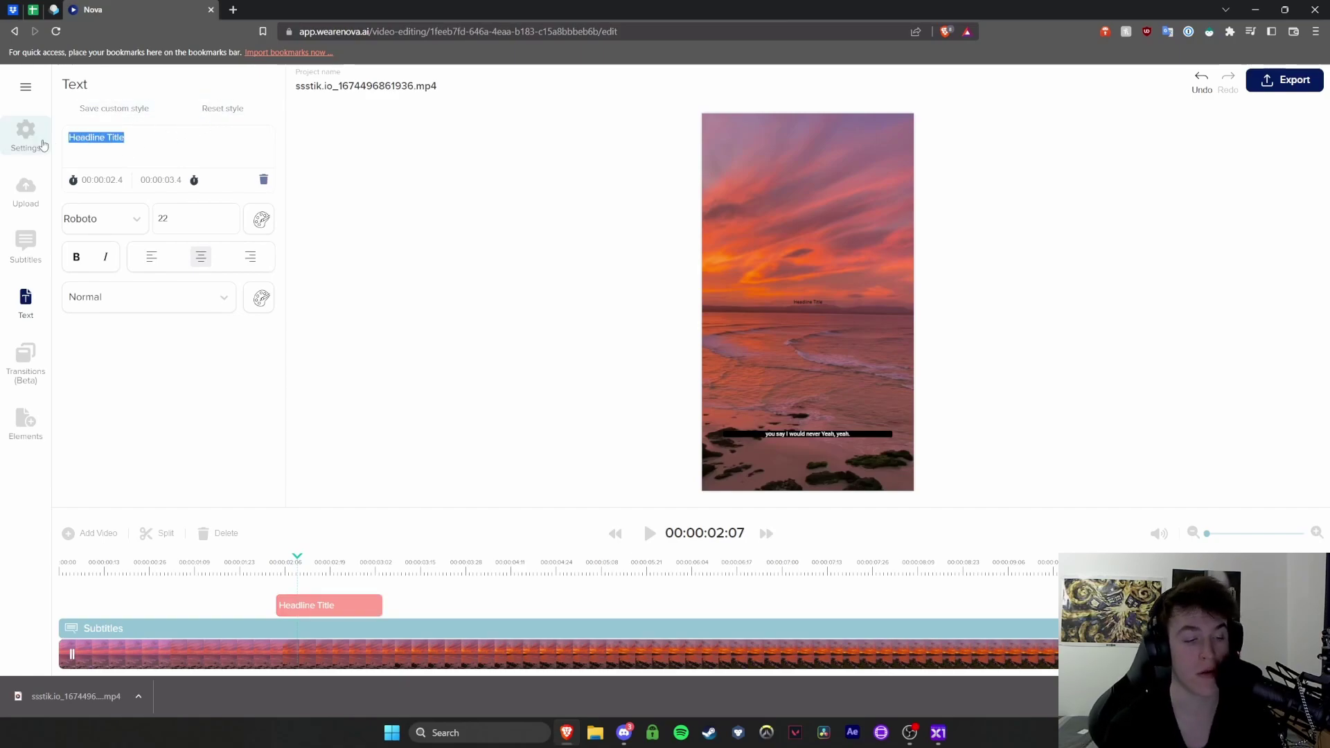
{"action": "type", "text": "Hello"}
Change the Hello title's font size from 22 to 150
{"action": "left_click", "coordinate": [190, 221]}
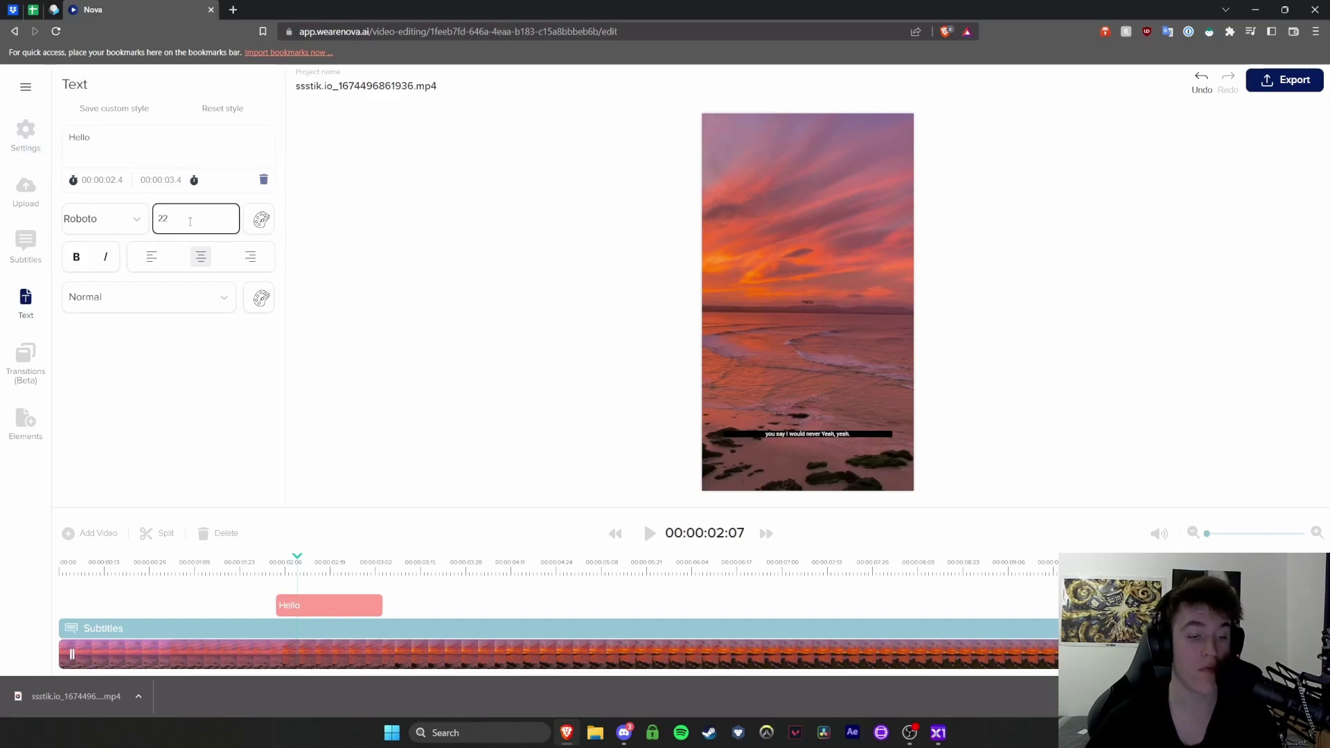
{"action": "key", "text": "BackSpace"}
{"action": "key", "text": "BackSpace"}
{"action": "type", "text": "100"}
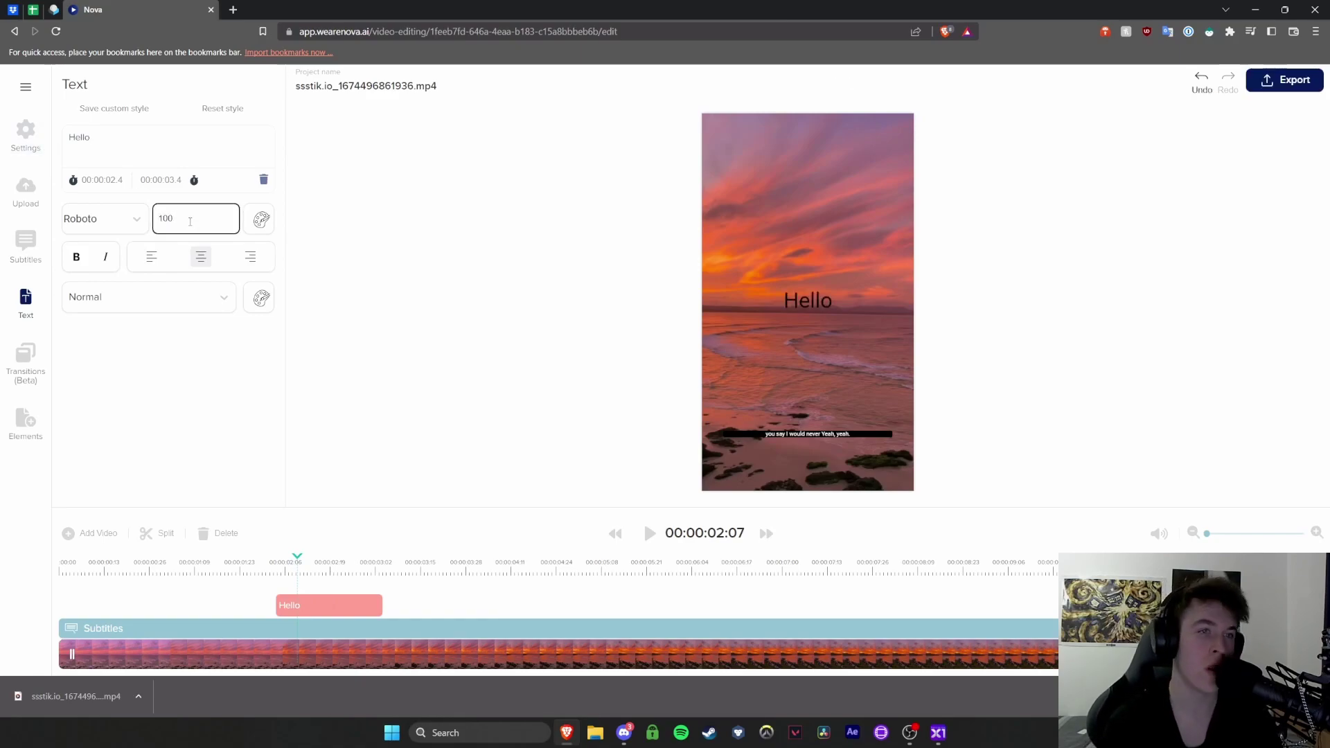
{"action": "key", "text": "BackSpace"}
{"action": "key", "text": "BackSpace"}
{"action": "type", "text": "50"}
Make the title bold Helvetica in italic, centre-aligned
{"action": "left_click", "coordinate": [104, 219]}
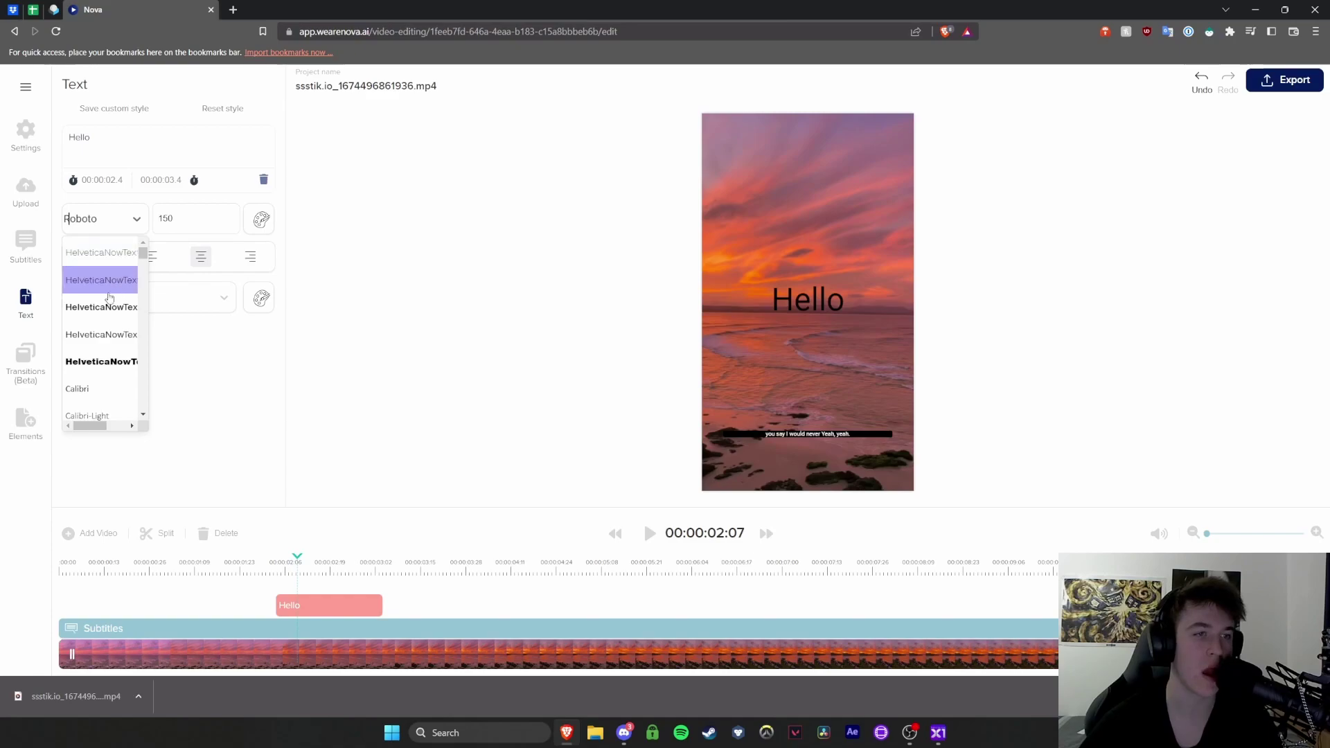
{"action": "left_click", "coordinate": [107, 362]}
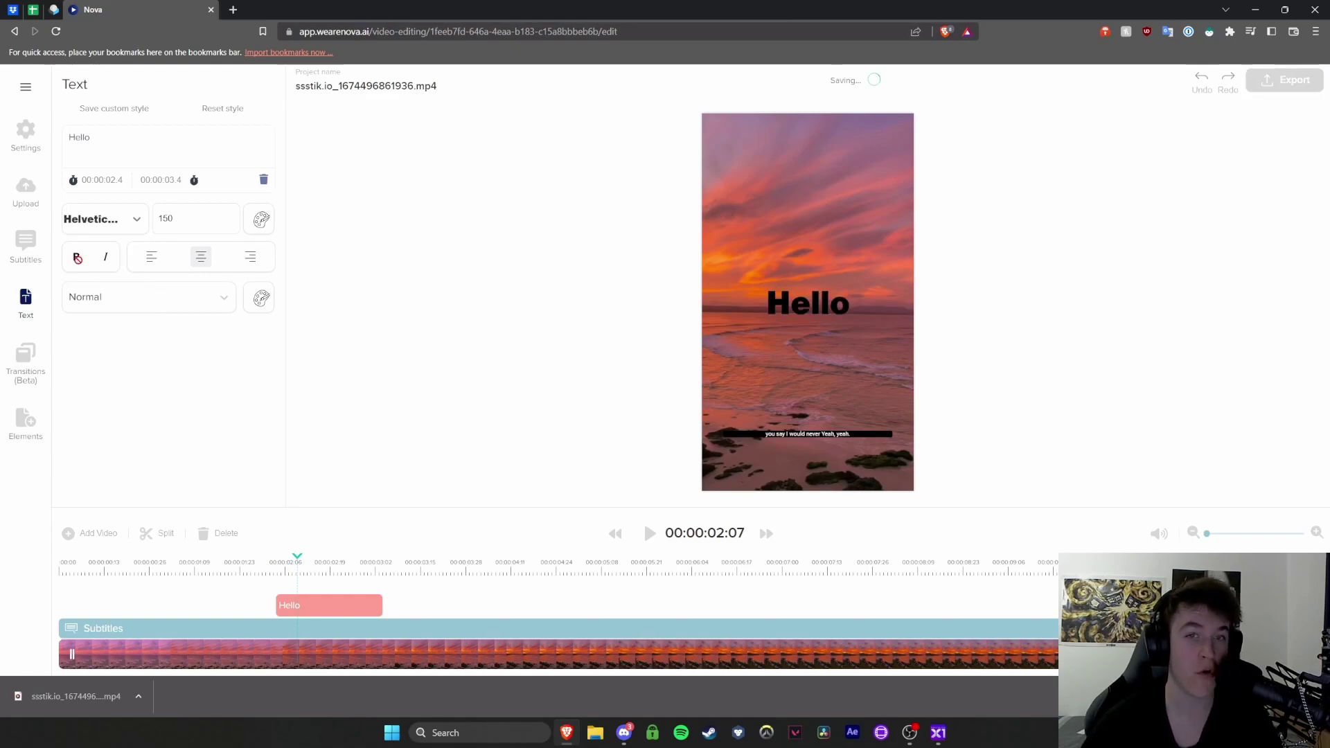
{"action": "left_click", "coordinate": [112, 267]}
{"action": "left_click", "coordinate": [152, 257]}
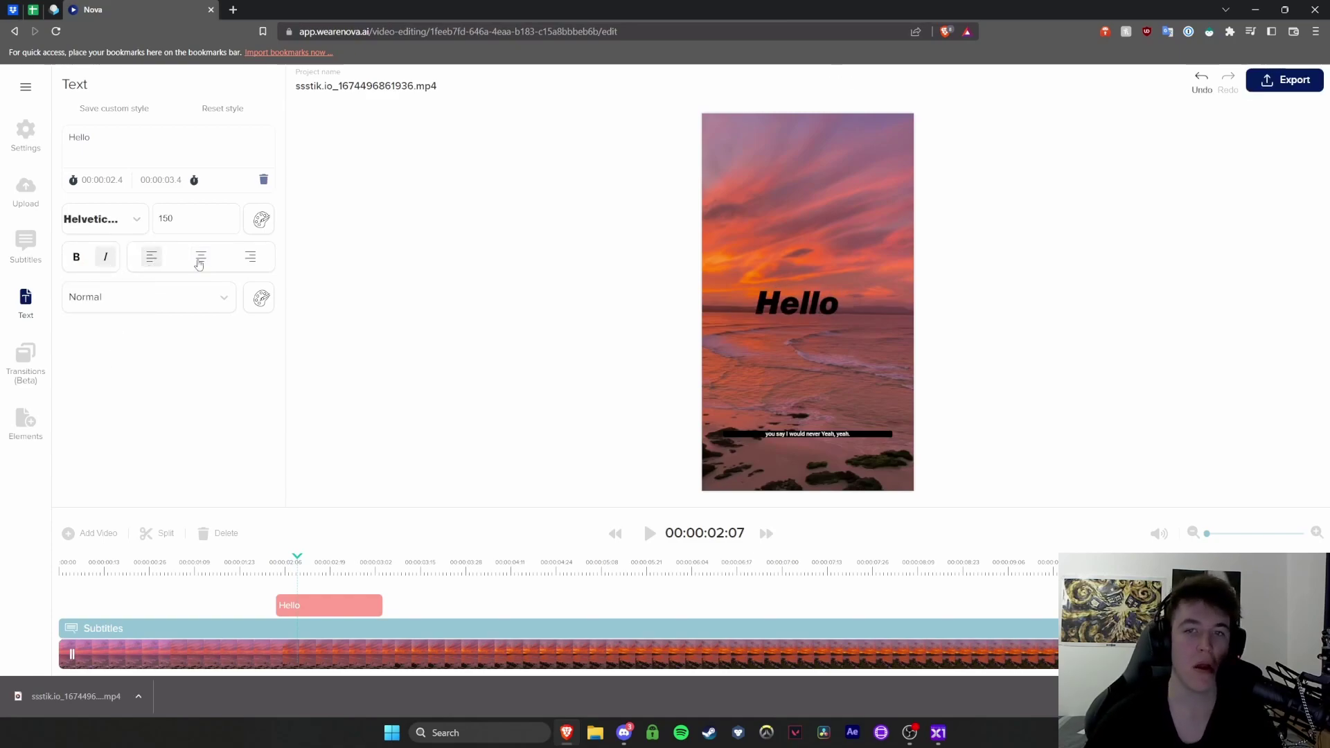
{"action": "left_click", "coordinate": [250, 257]}
{"action": "left_click", "coordinate": [201, 257]}
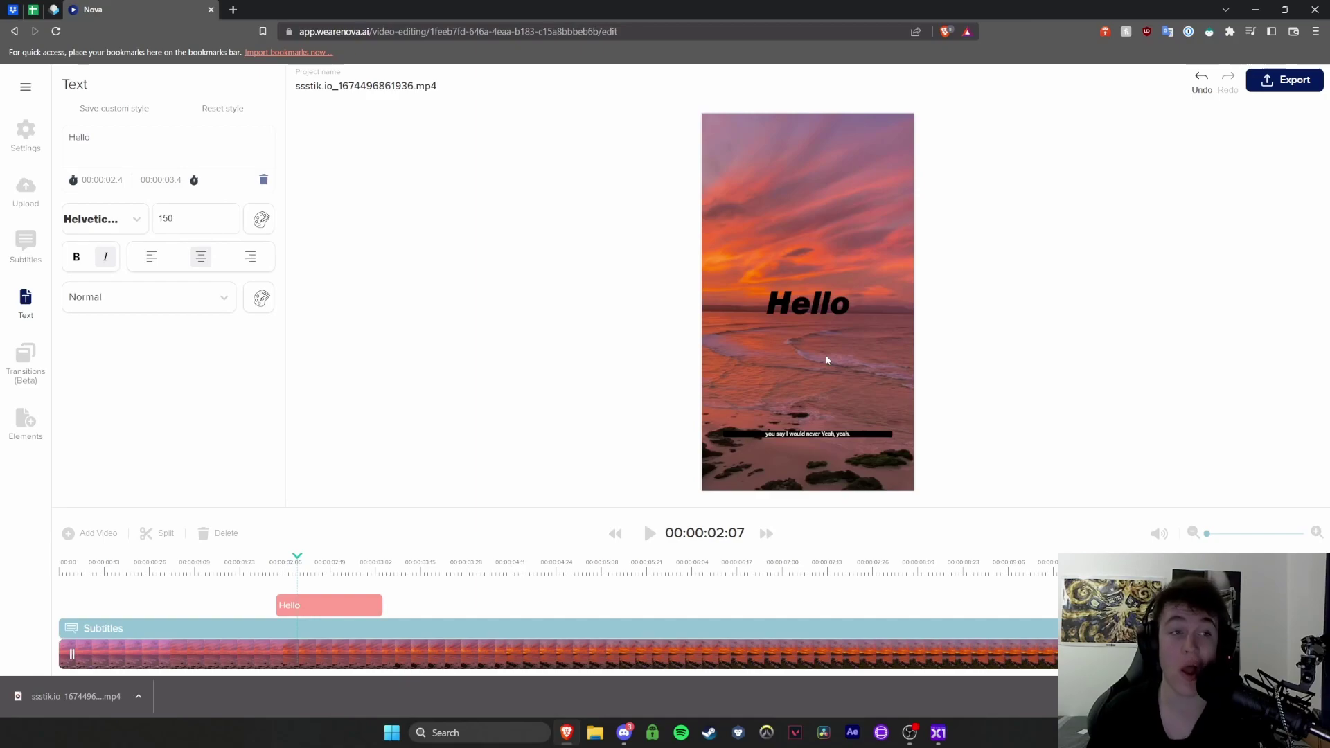
Apply the Wiperight transition to the selected beach clip
{"action": "left_click", "coordinate": [26, 360]}
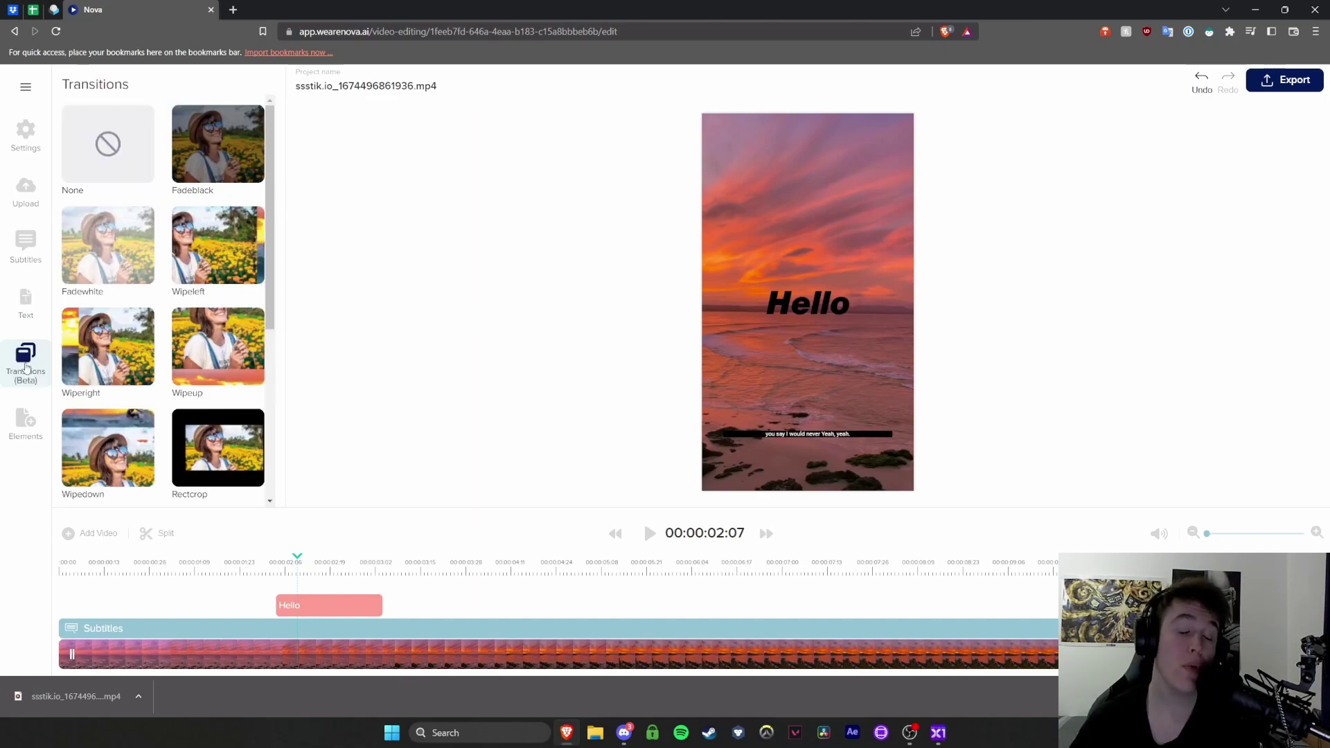
{"action": "mouse_move", "coordinate": [220, 386]}
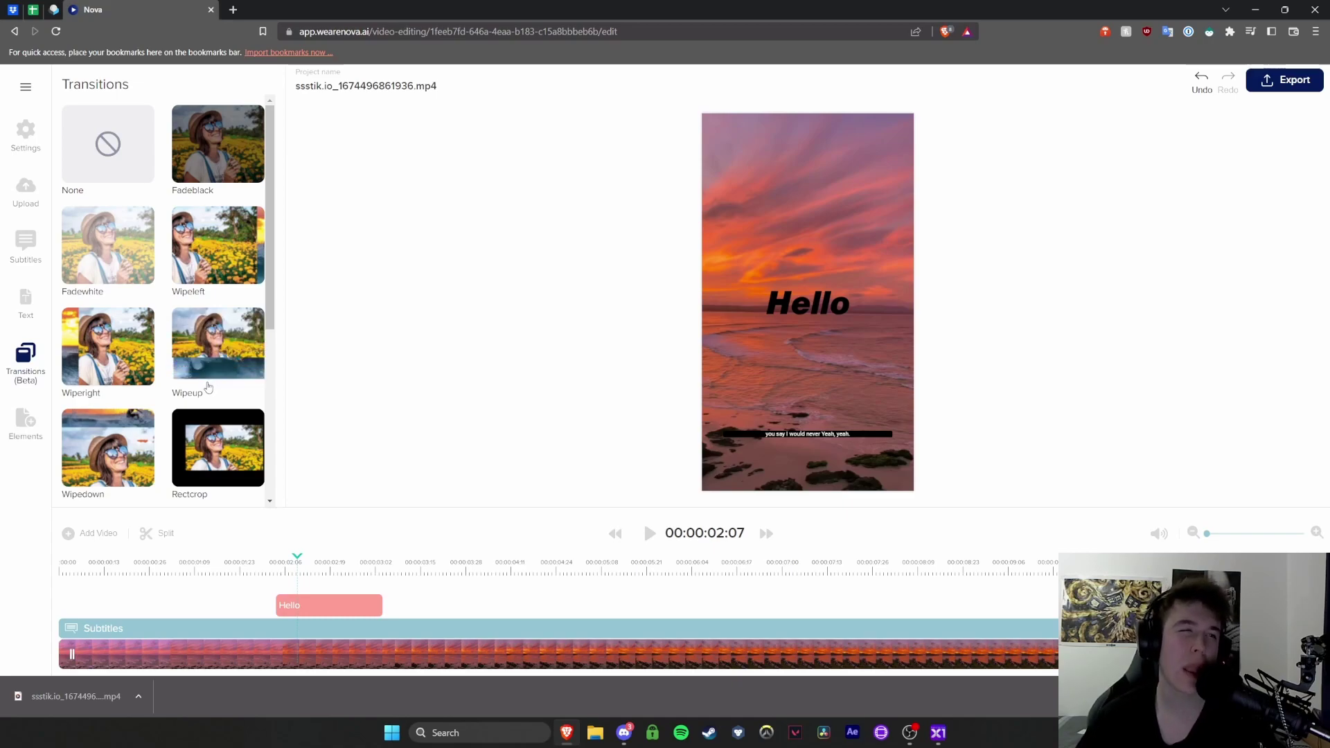
{"action": "scroll", "coordinate": [208, 315], "scroll_direction": "down", "scroll_amount": 4}
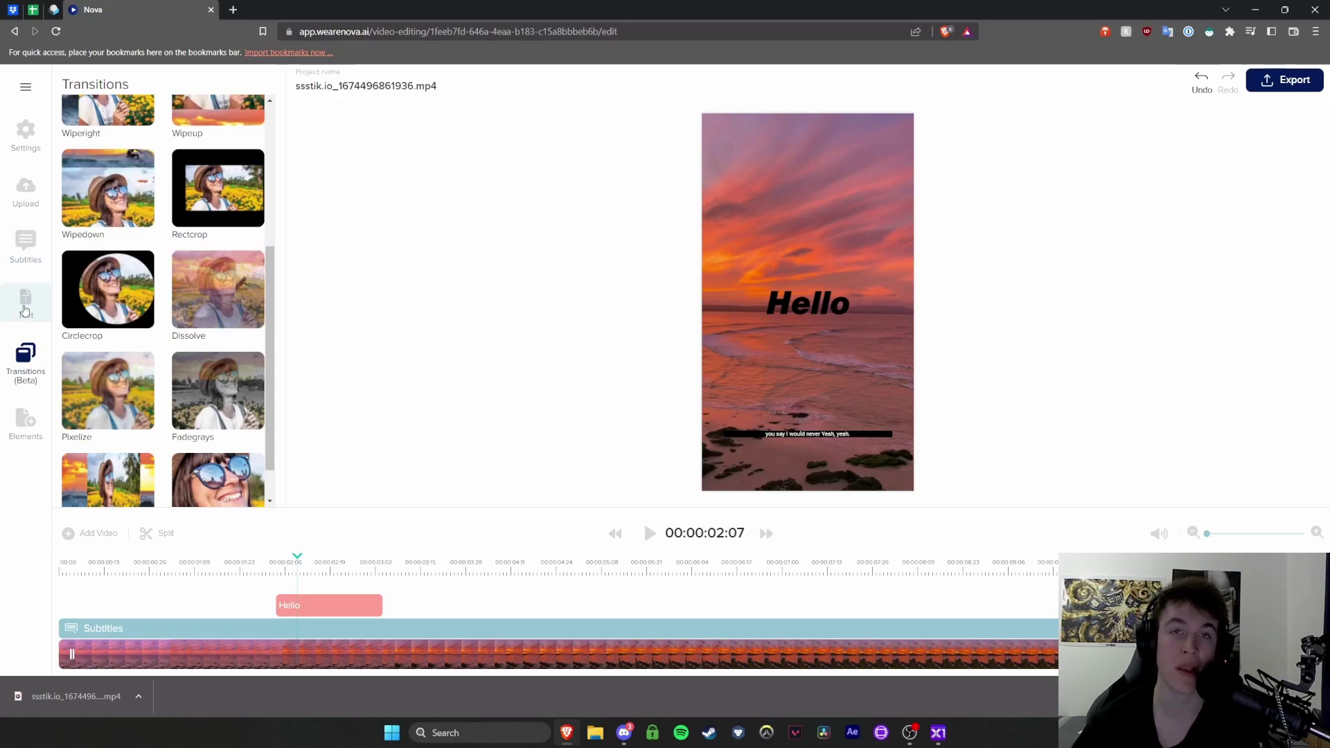
{"action": "left_click_drag", "start_coordinate": [109, 296], "coordinate": [299, 628]}
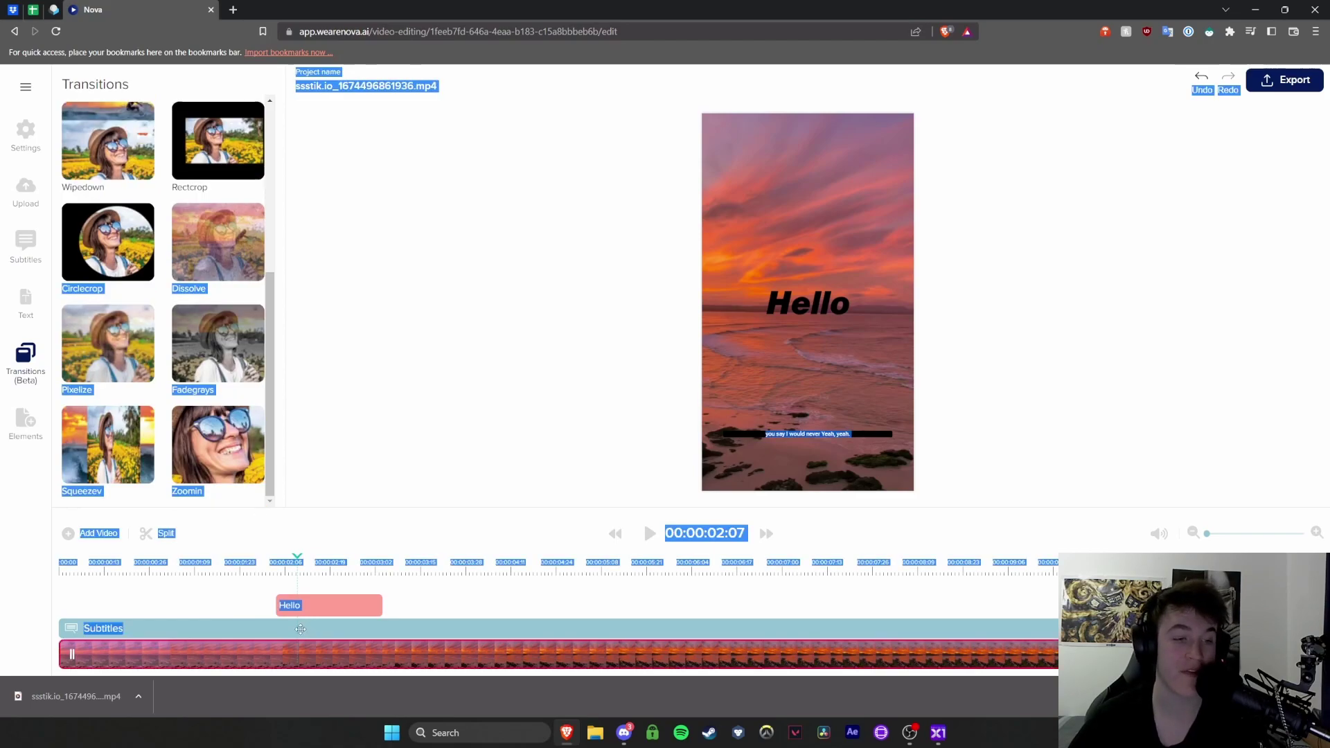
{"action": "left_click", "coordinate": [294, 654]}
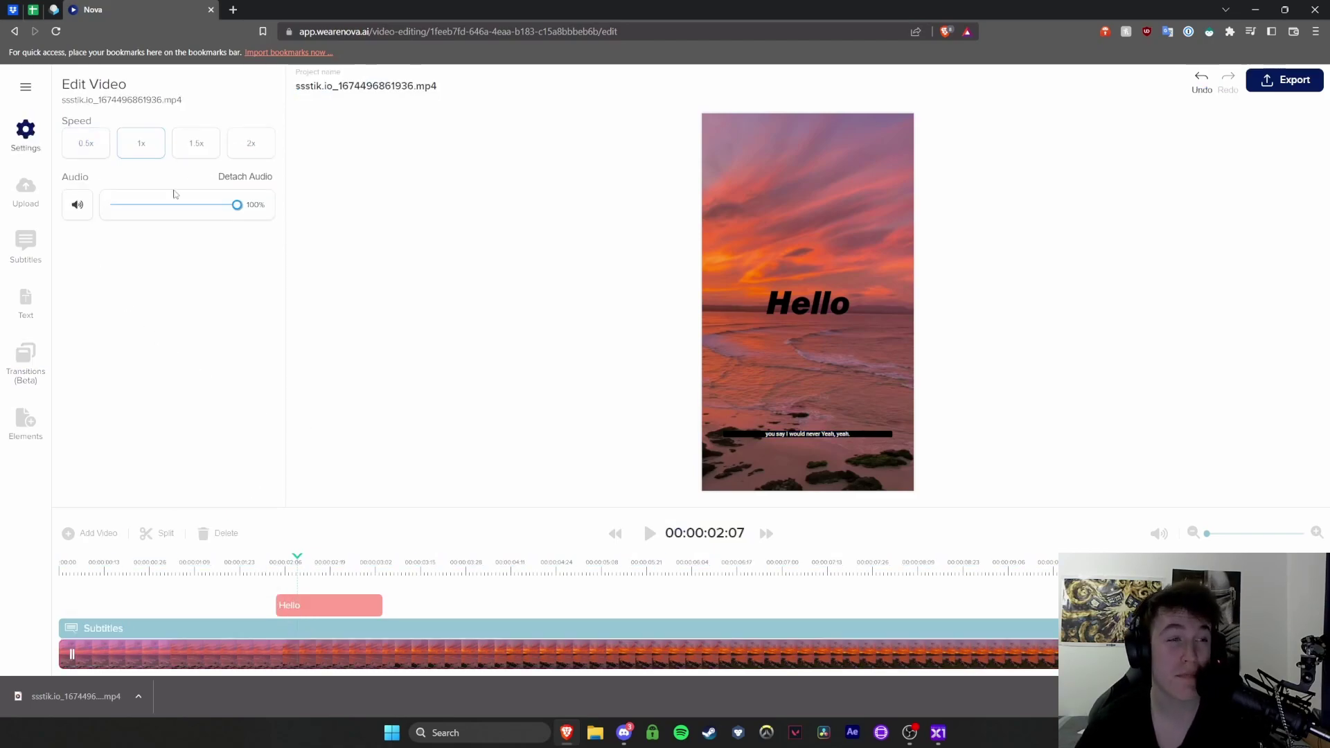
{"action": "left_click", "coordinate": [37, 361]}
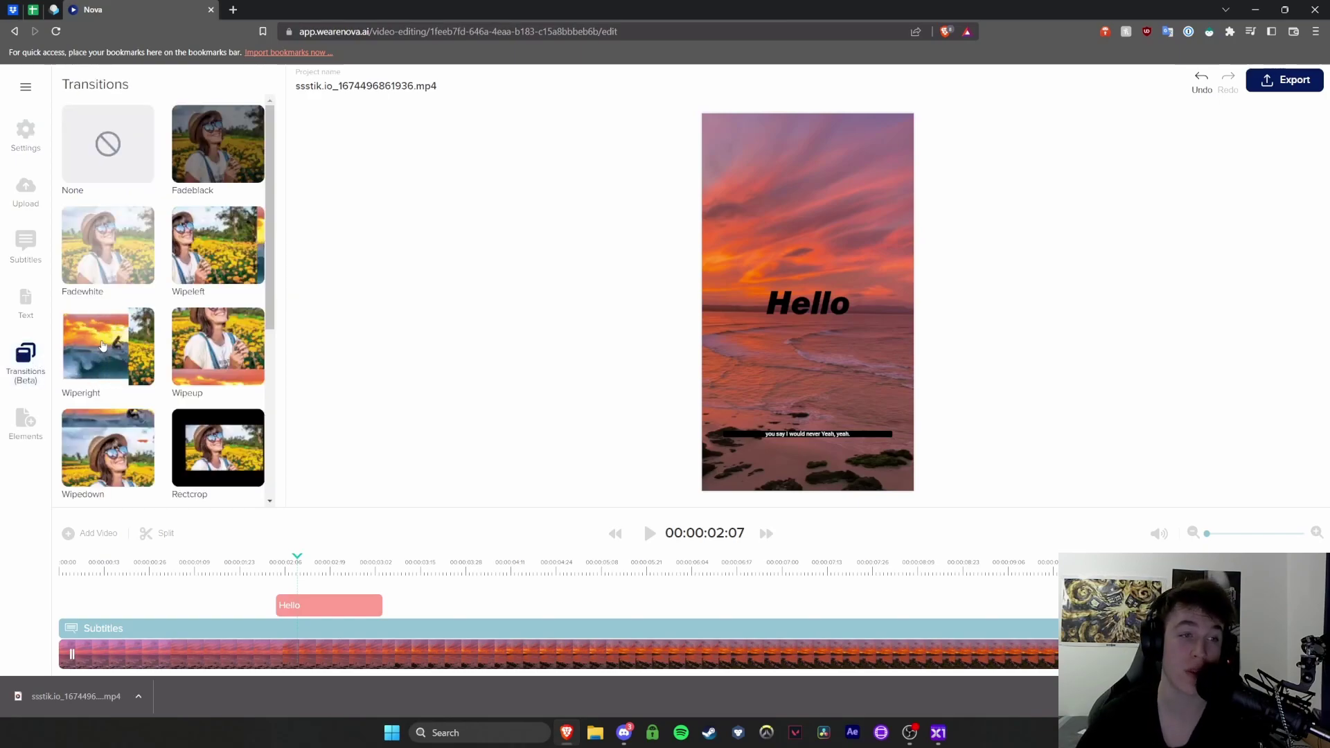
{"action": "double_click", "coordinate": [123, 388]}
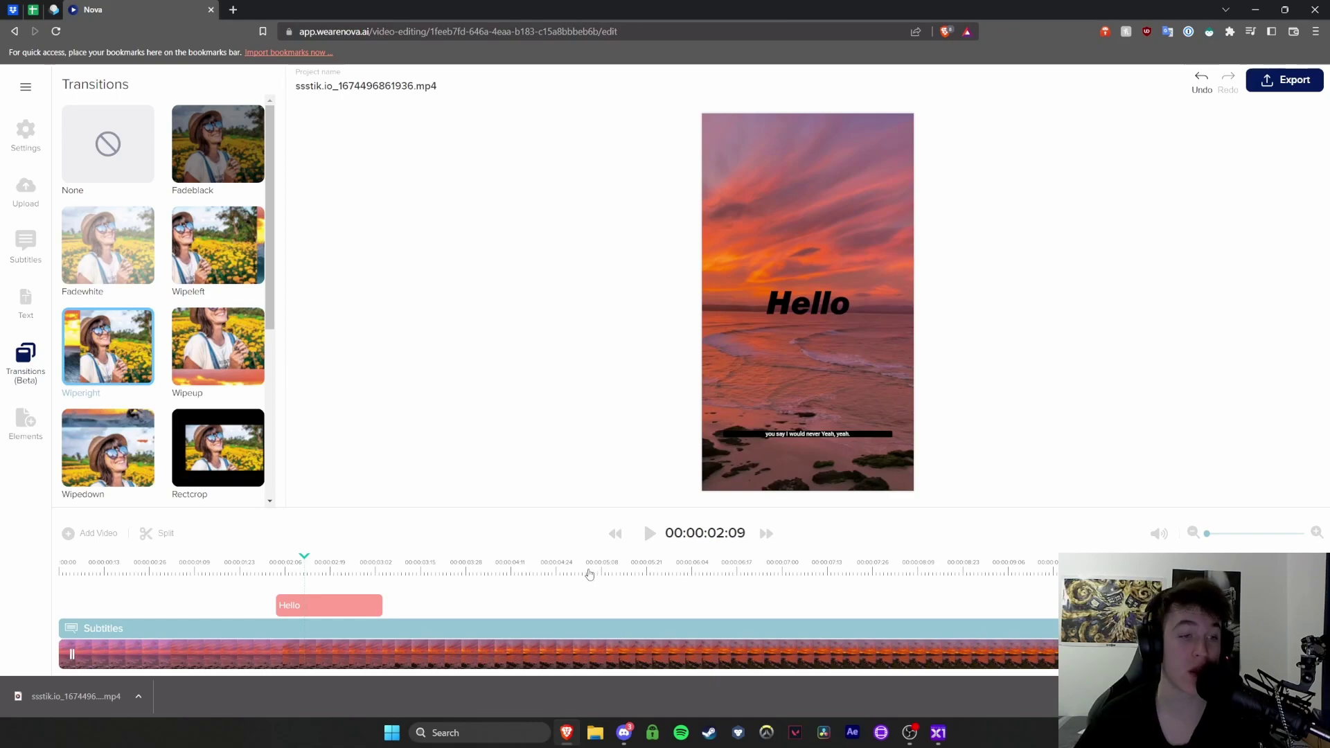
Split the video and subtitles at 00:00:03:12 and replay the Wiperight transition to check it
{"action": "left_click", "coordinate": [421, 564]}
{"action": "left_click", "coordinate": [158, 534]}
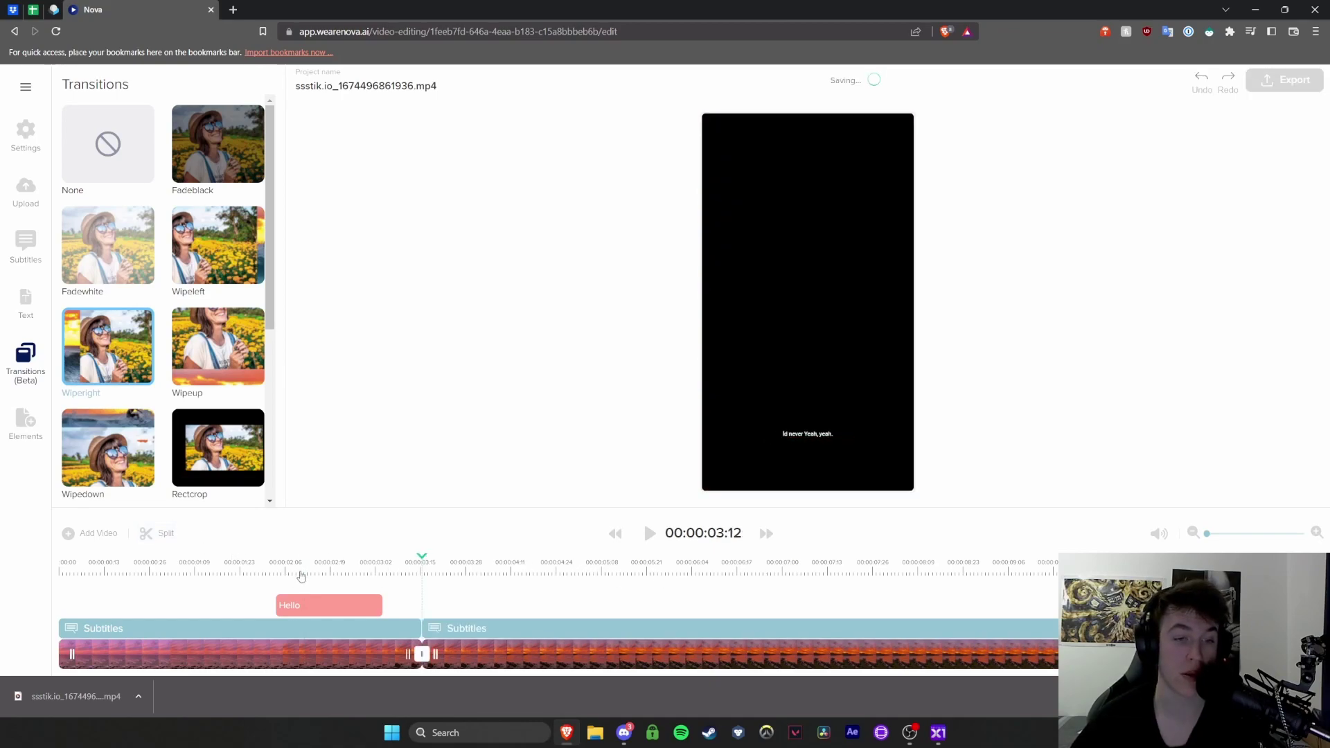
{"action": "key", "text": "space"}
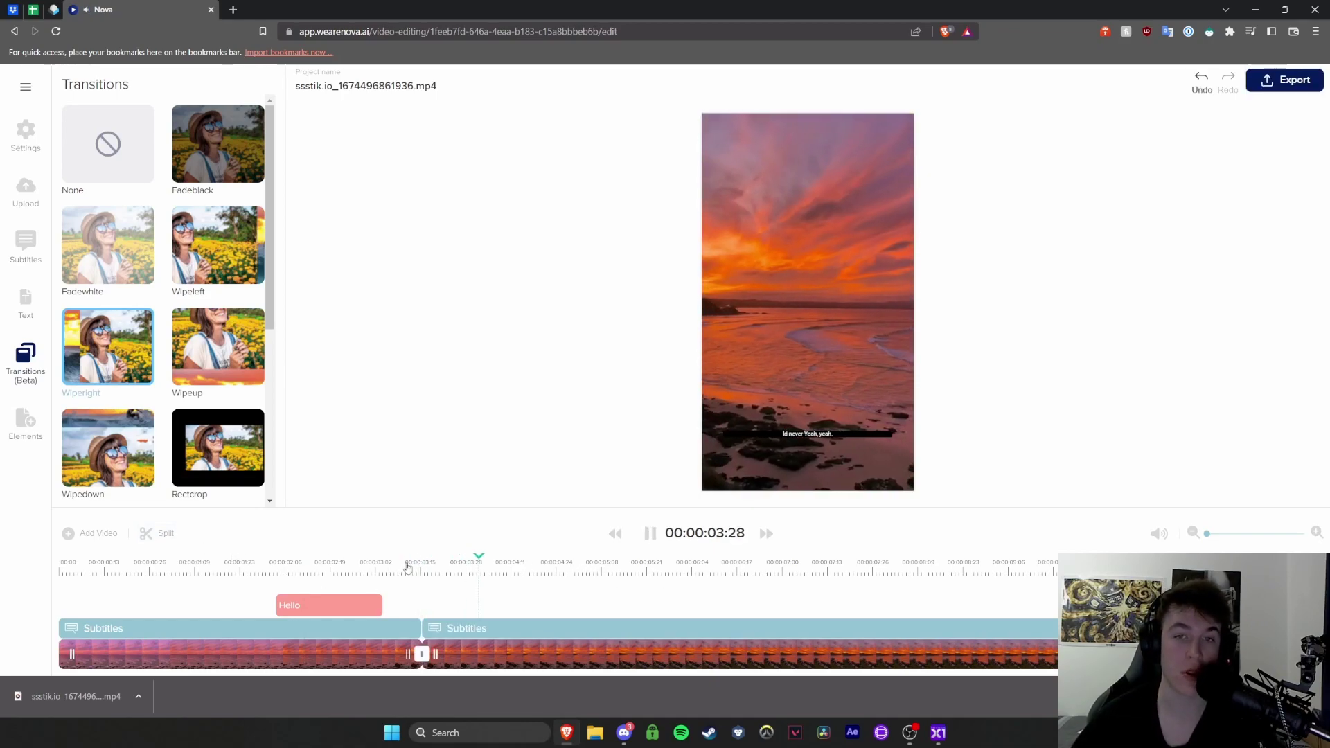
{"action": "left_click", "coordinate": [401, 565]}
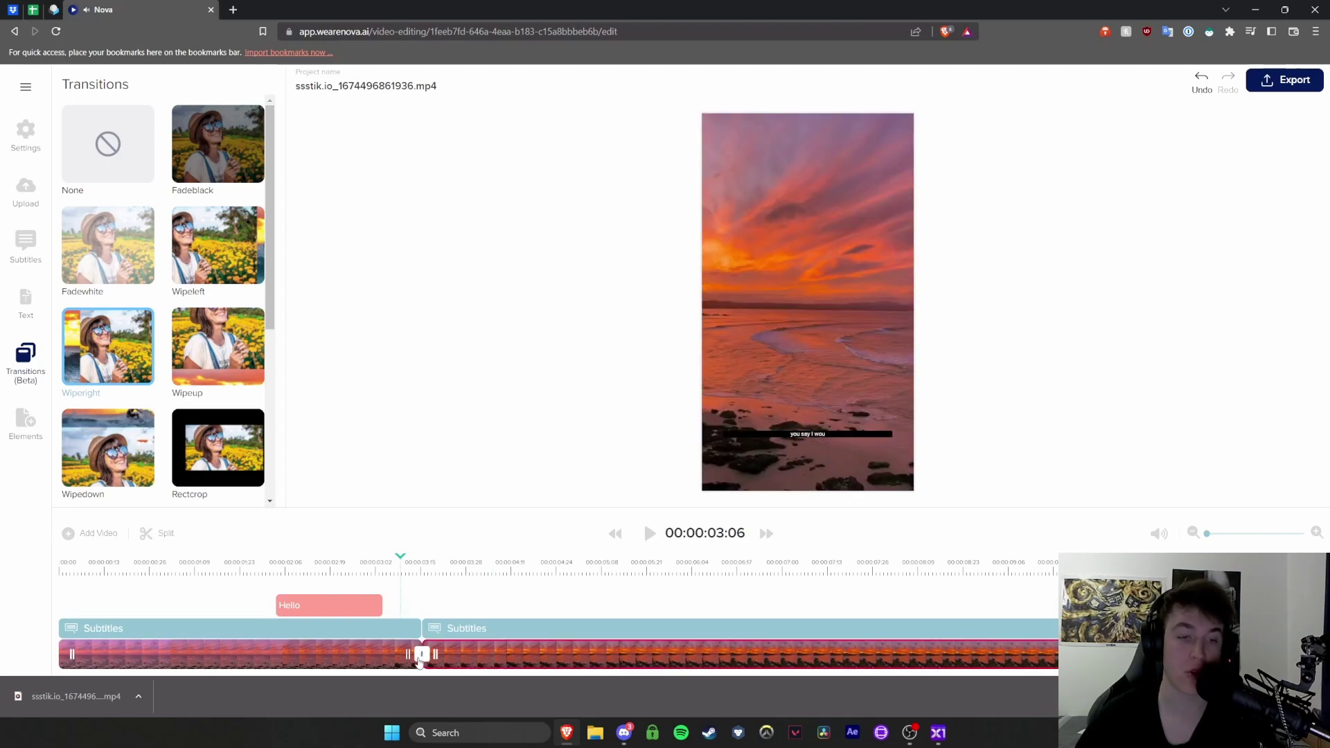
{"action": "key", "text": "space"}
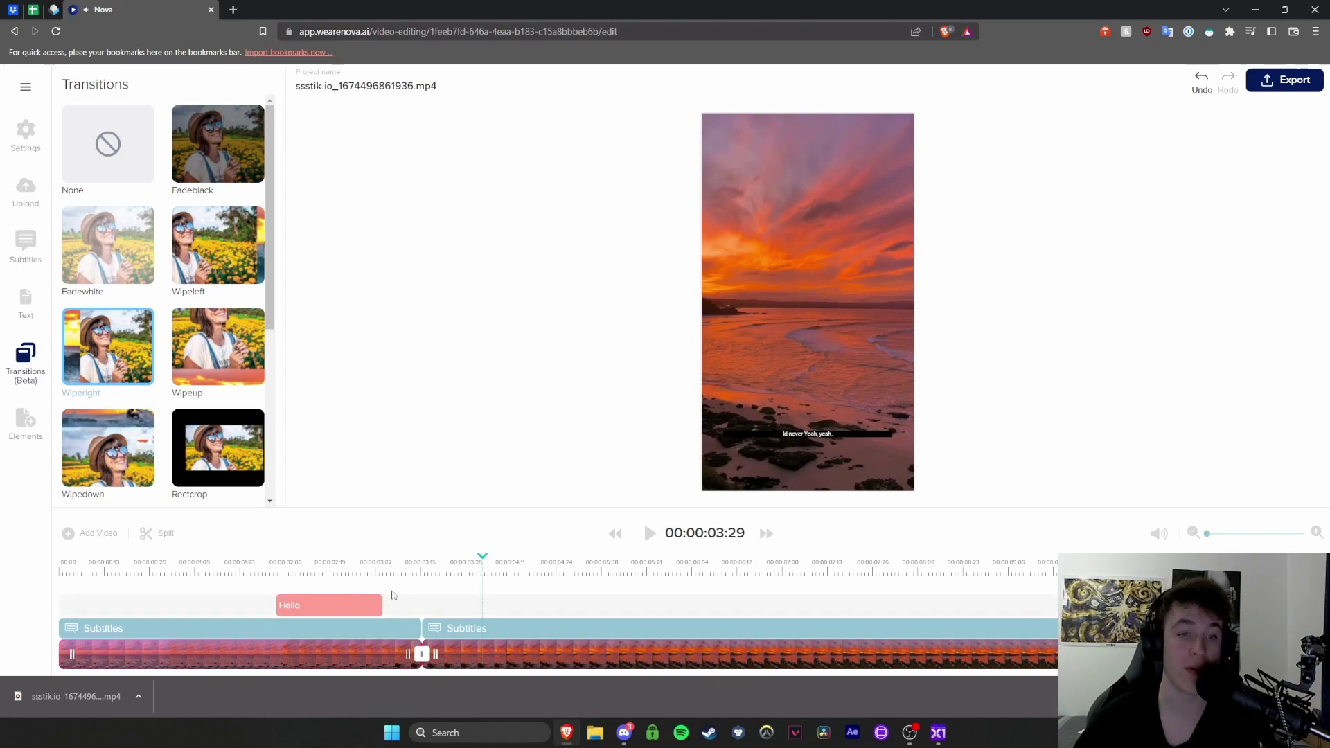
{"action": "left_click", "coordinate": [403, 568]}
{"action": "left_click", "coordinate": [426, 570]}
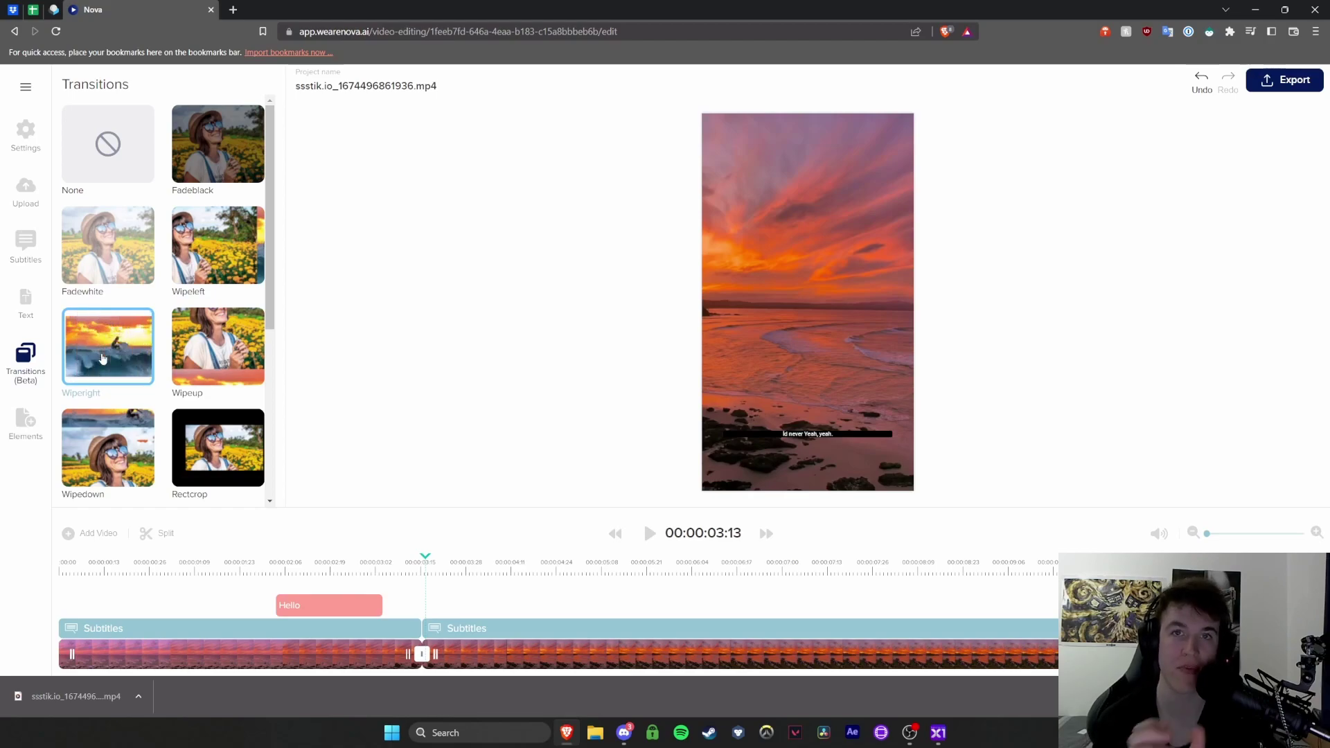
Add a cat emoji sticker from the elements library onto the sunset video
{"action": "left_click", "coordinate": [25, 422]}
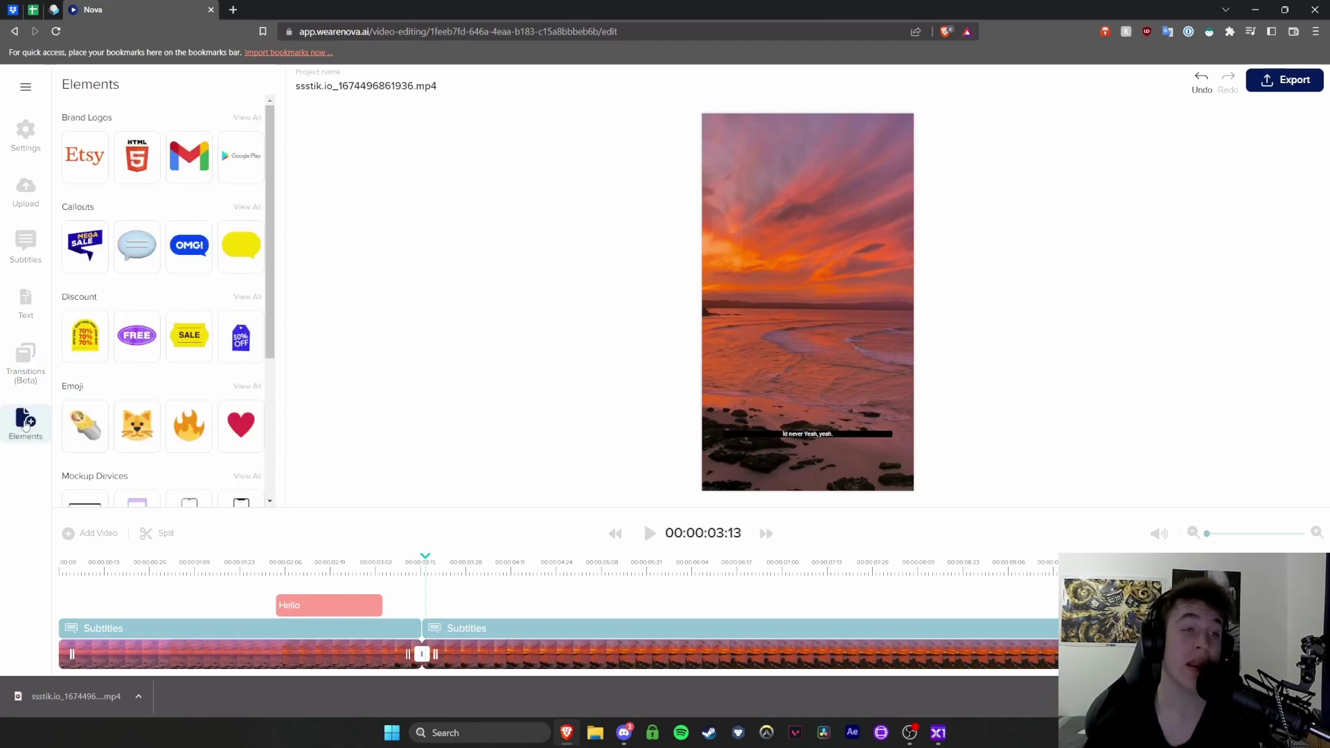
{"action": "scroll", "coordinate": [138, 360], "scroll_direction": "down", "scroll_amount": 1}
{"action": "left_click", "coordinate": [144, 366]}
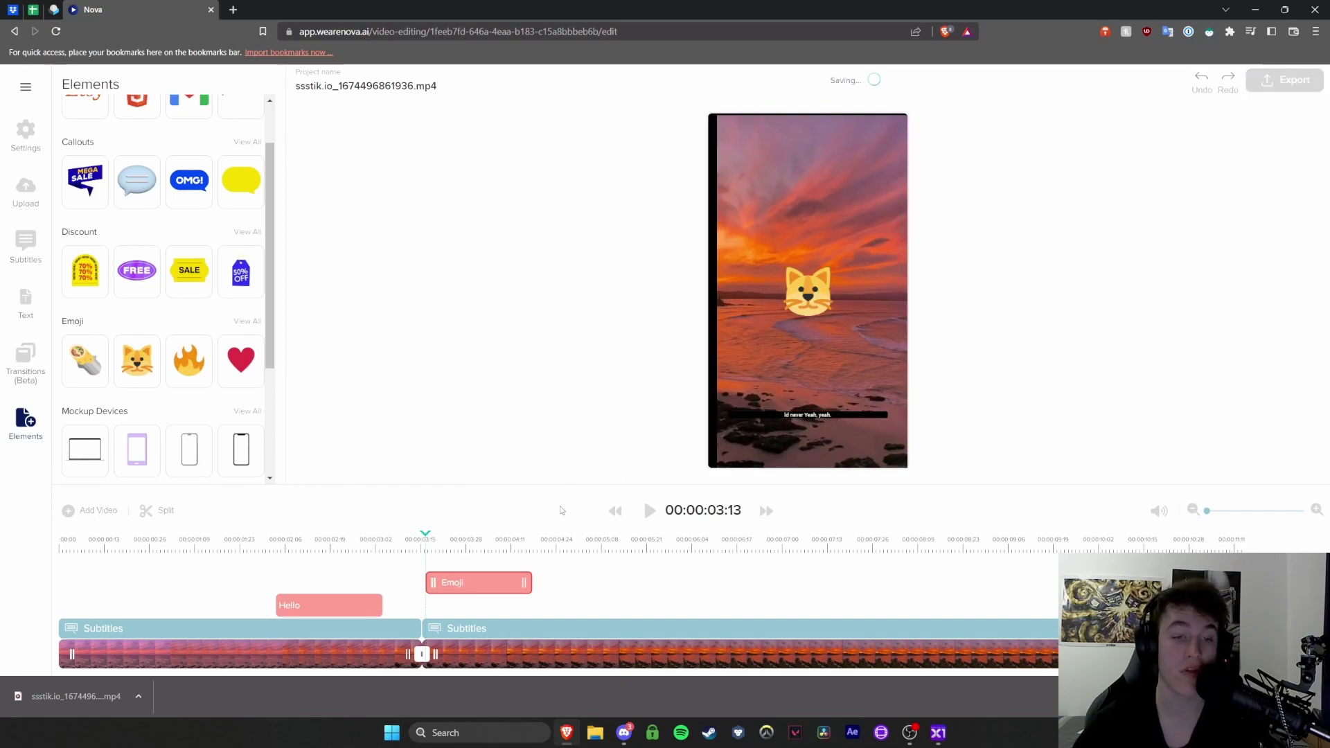
{"action": "left_click", "coordinate": [809, 305]}
{"action": "left_click", "coordinate": [796, 332]}
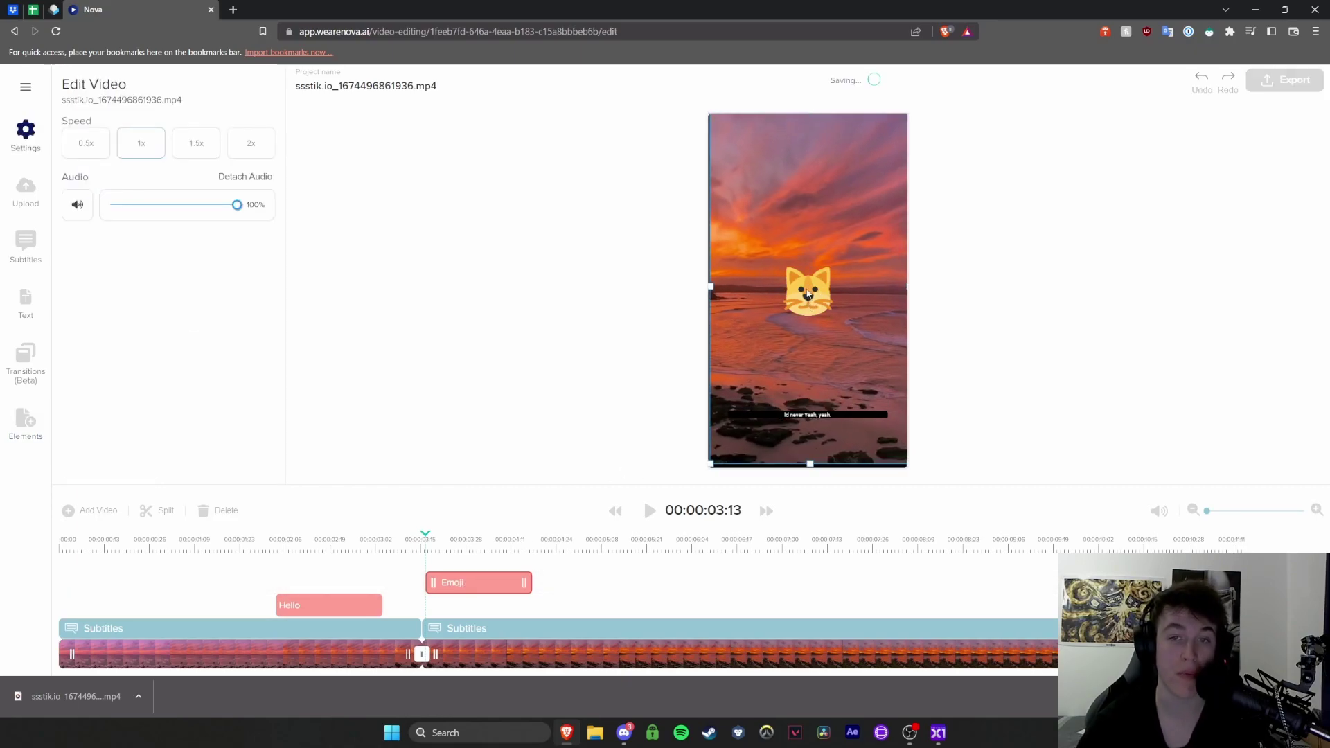
Add the SALE discount sticker and move one Discount clip to start right after the Emoji clip
{"action": "left_click", "coordinate": [26, 419]}
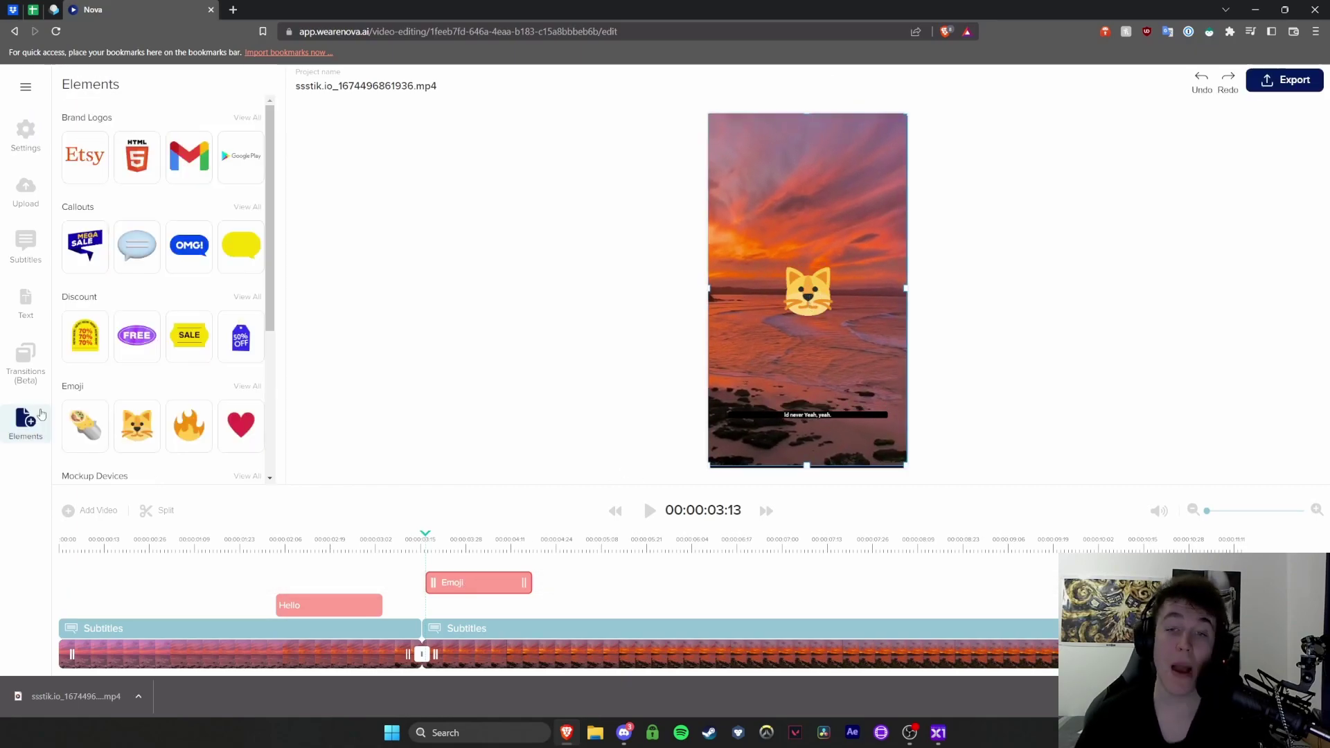
{"action": "double_click", "coordinate": [189, 335]}
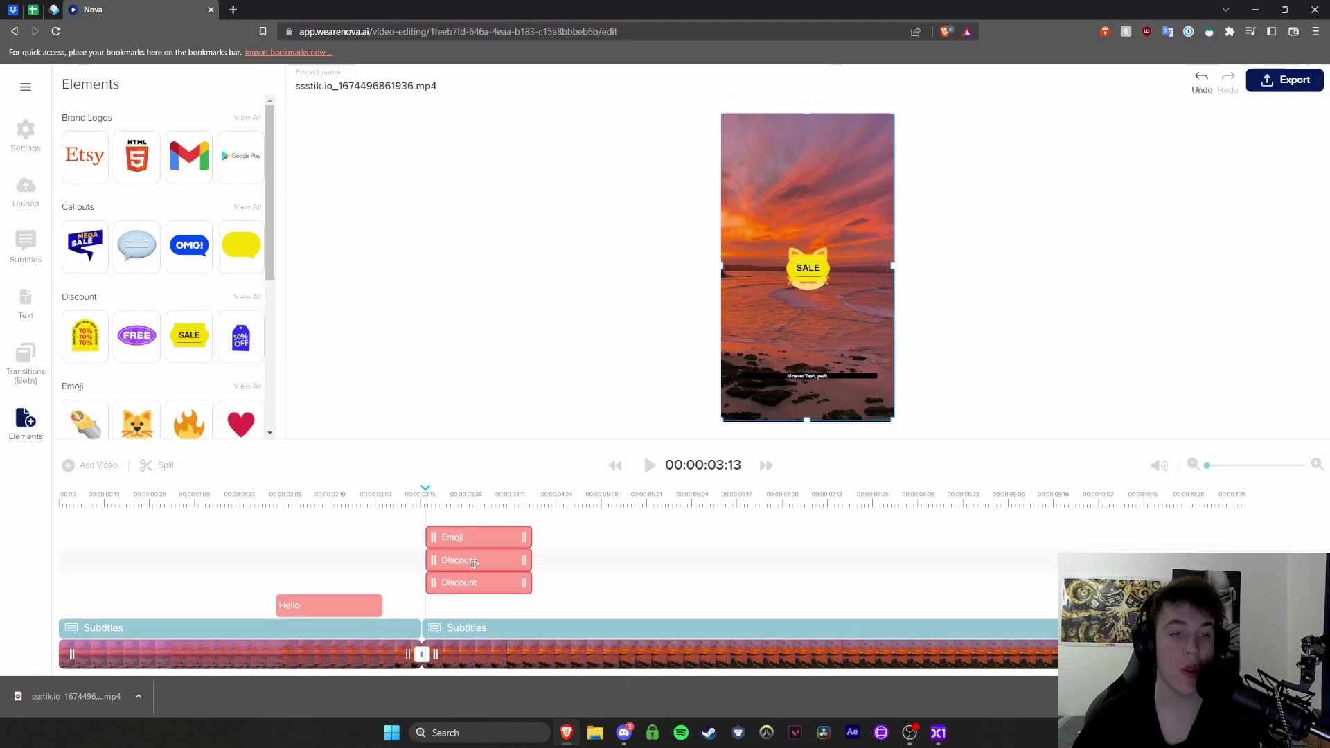
{"action": "left_click_drag", "start_coordinate": [473, 562], "coordinate": [579, 564]}
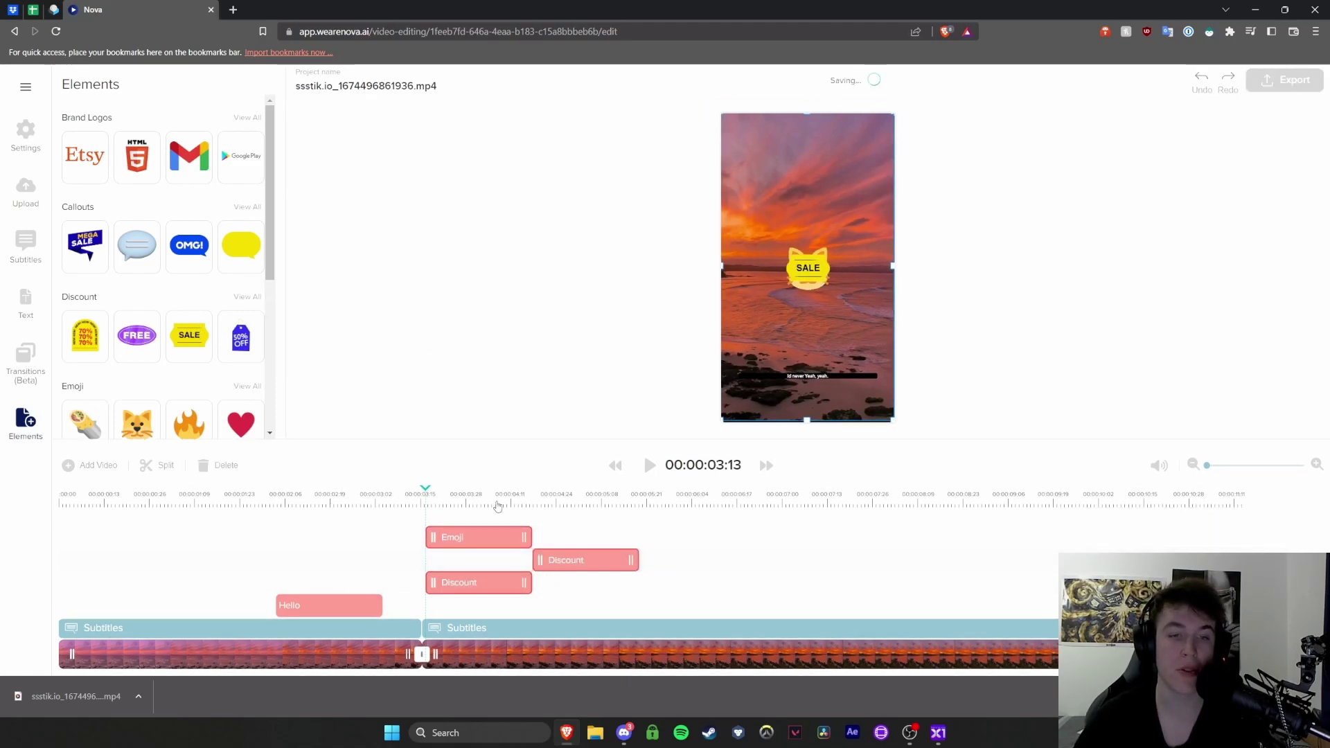
{"action": "left_click", "coordinate": [549, 504]}
{"action": "left_click", "coordinate": [545, 508]}
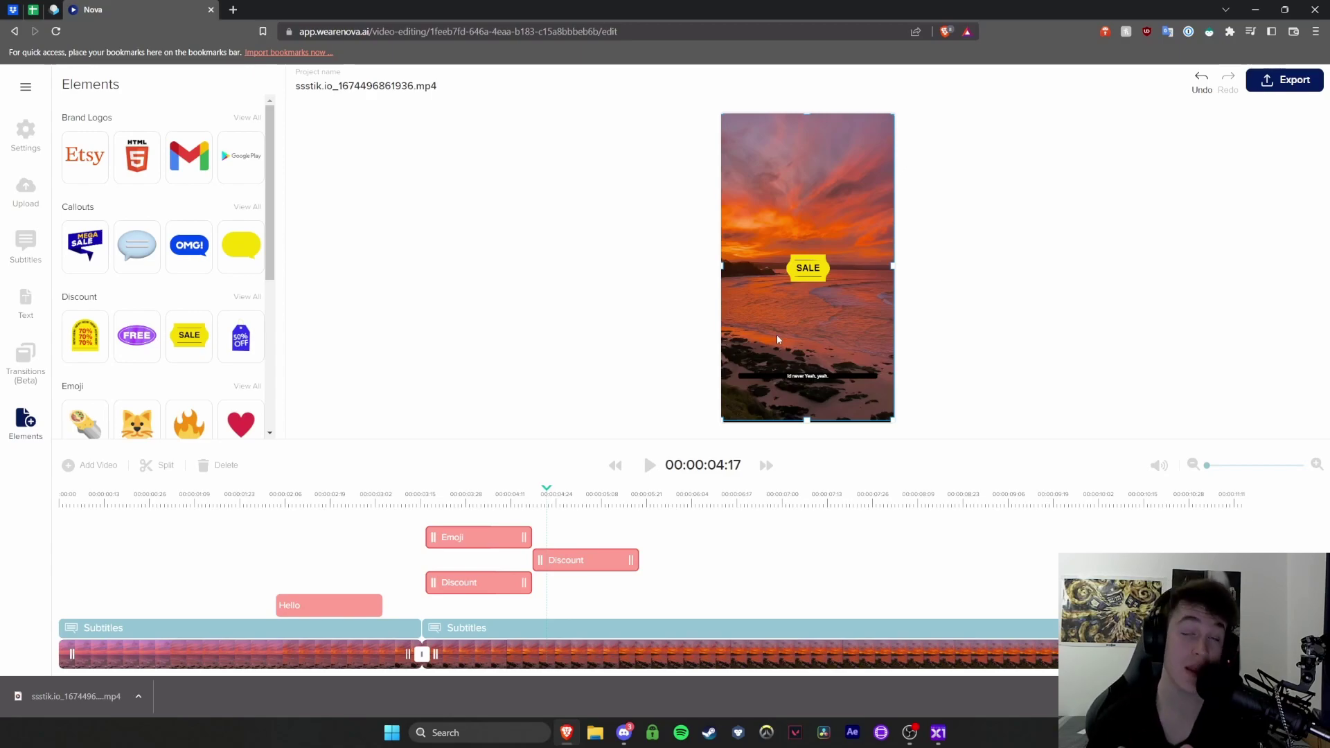
Browse all Brand Logos, then return to the elements overview and scroll through it
{"action": "left_click", "coordinate": [255, 132]}
{"action": "scroll", "coordinate": [270, 207], "scroll_direction": "down", "scroll_amount": 3}
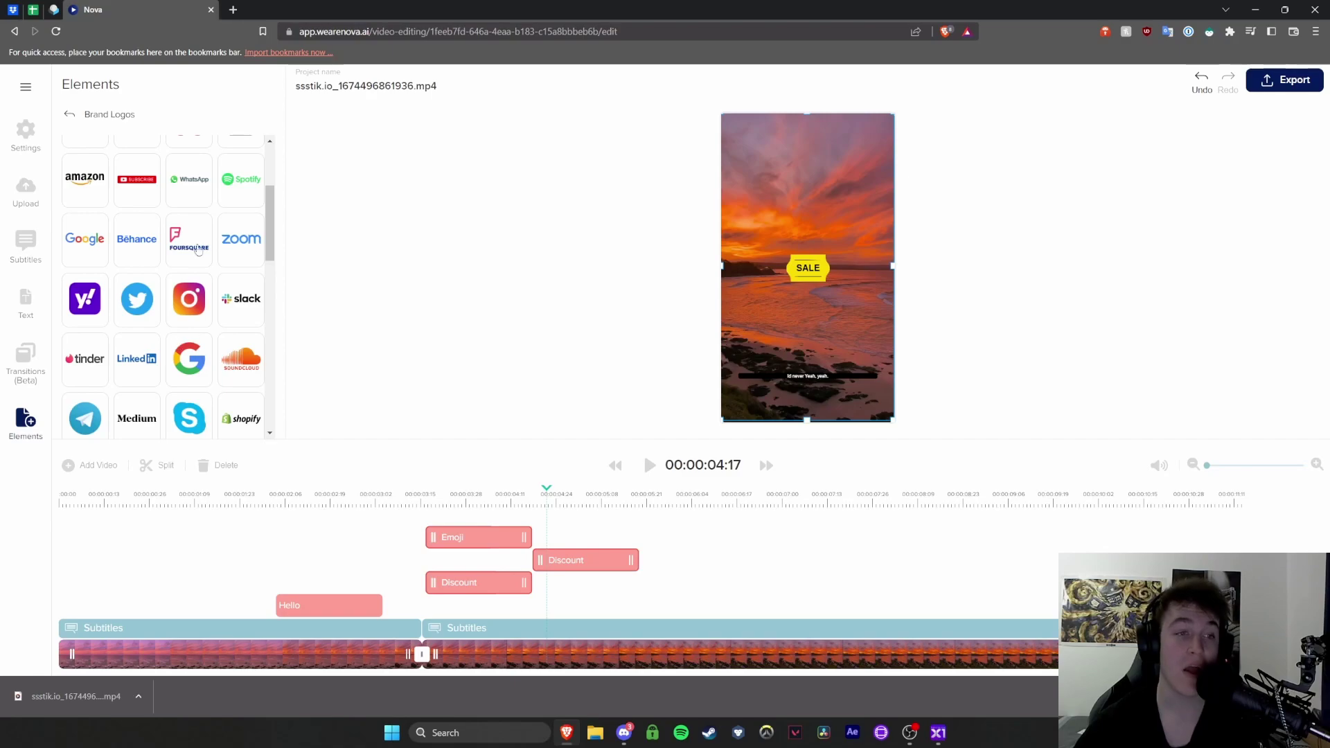
{"action": "scroll", "coordinate": [192, 305], "scroll_direction": "down", "scroll_amount": 2}
{"action": "scroll", "coordinate": [192, 305], "scroll_direction": "down", "scroll_amount": 2}
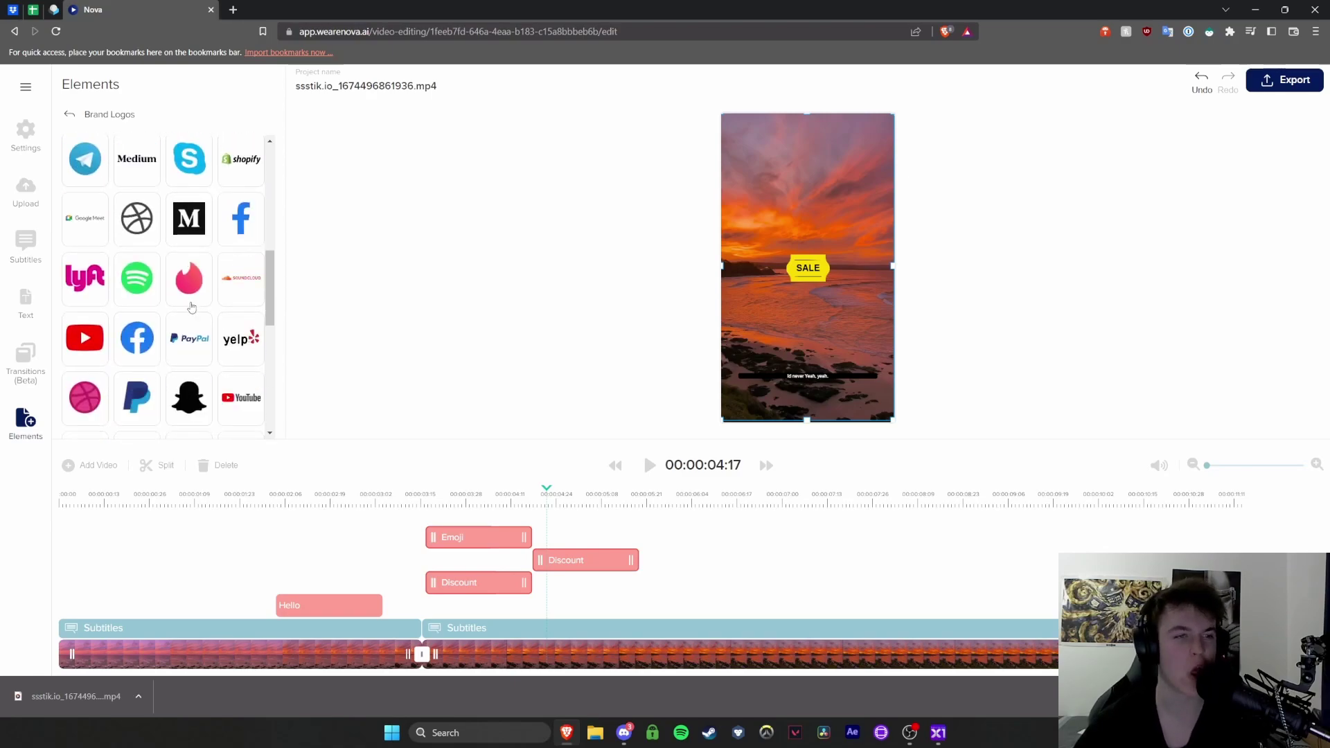
{"action": "scroll", "coordinate": [104, 285], "scroll_direction": "down", "scroll_amount": 5}
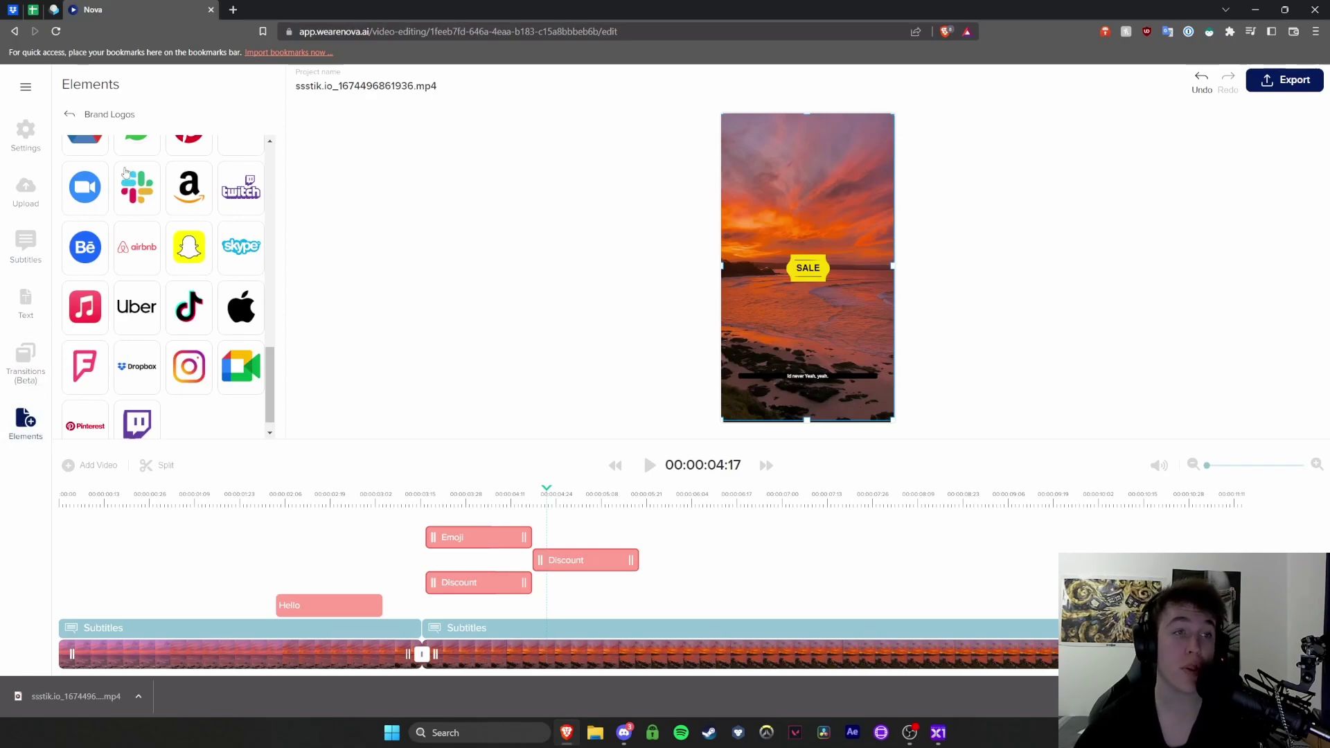
{"action": "left_click", "coordinate": [70, 115]}
{"action": "scroll", "coordinate": [72, 241], "scroll_direction": "down", "scroll_amount": 1}
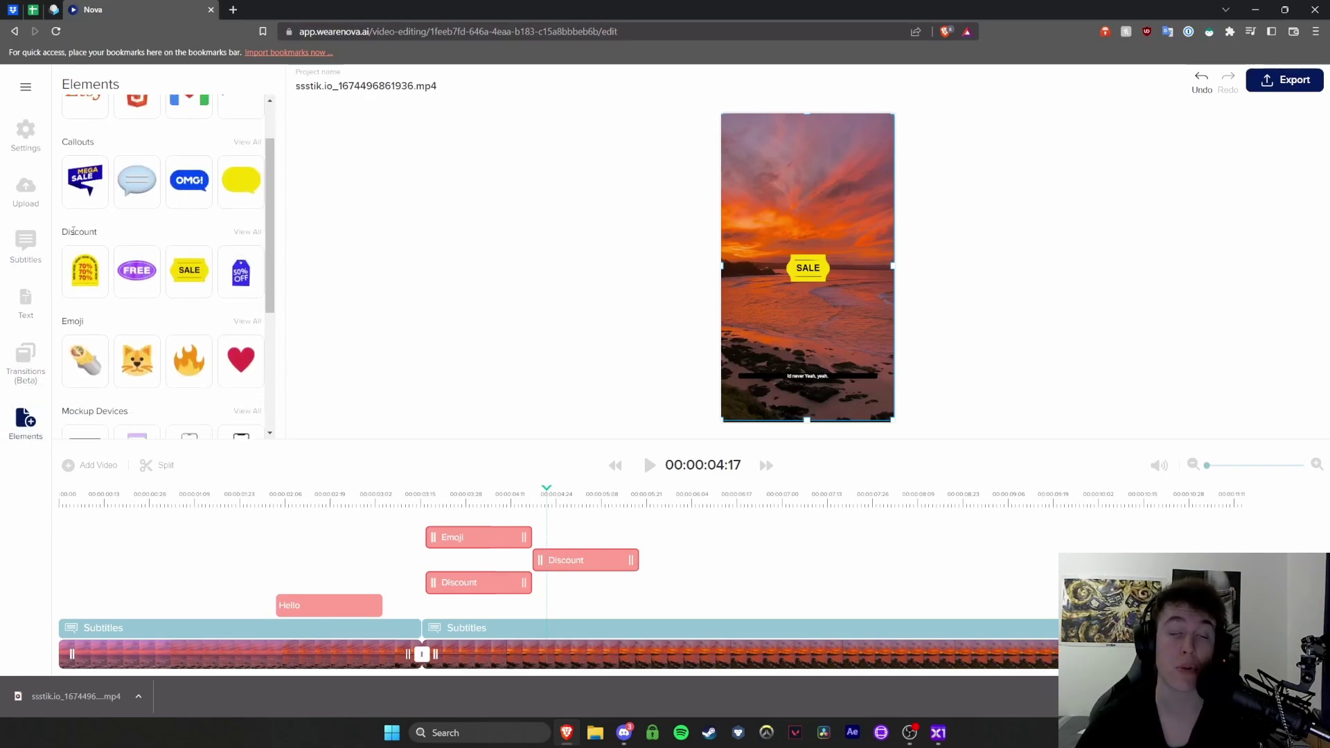
{"action": "scroll", "coordinate": [73, 229], "scroll_direction": "down", "scroll_amount": 1}
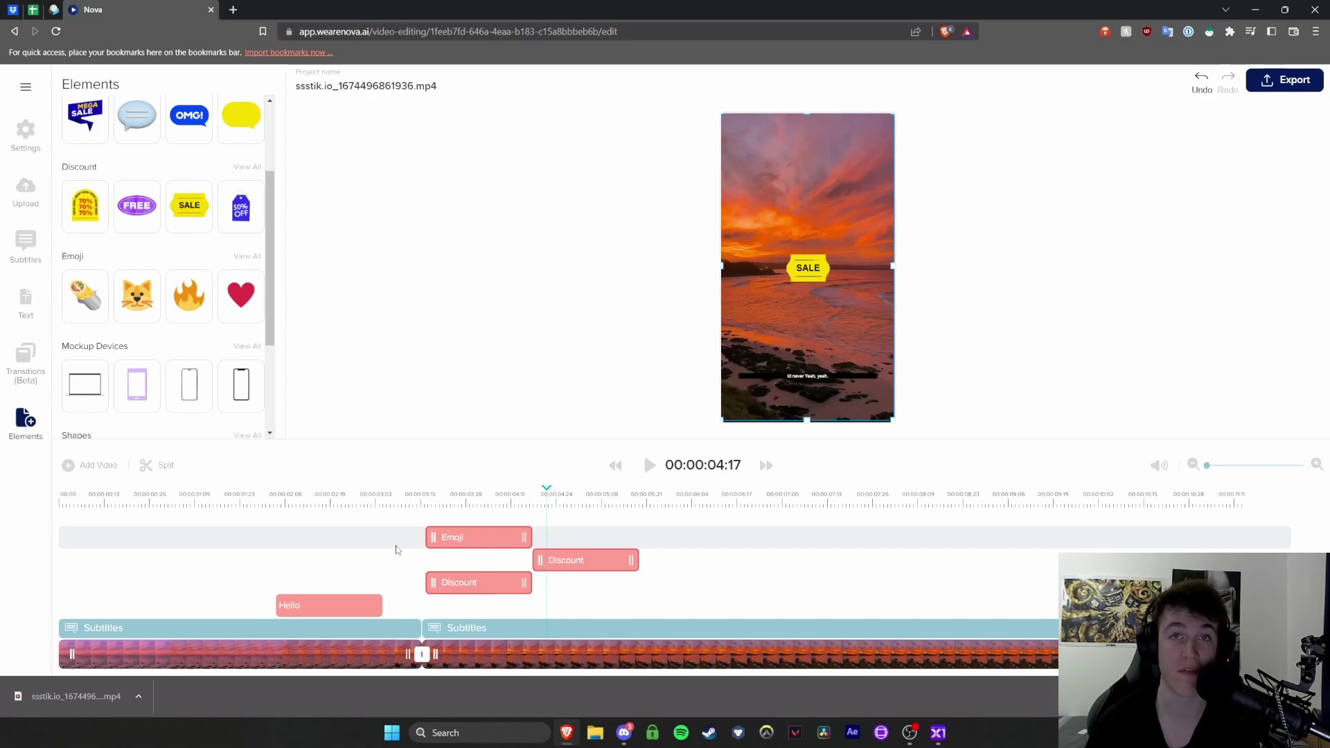
Open Project Settings and scroll the Size presets, keeping the video size at Original
{"action": "left_click", "coordinate": [26, 132]}
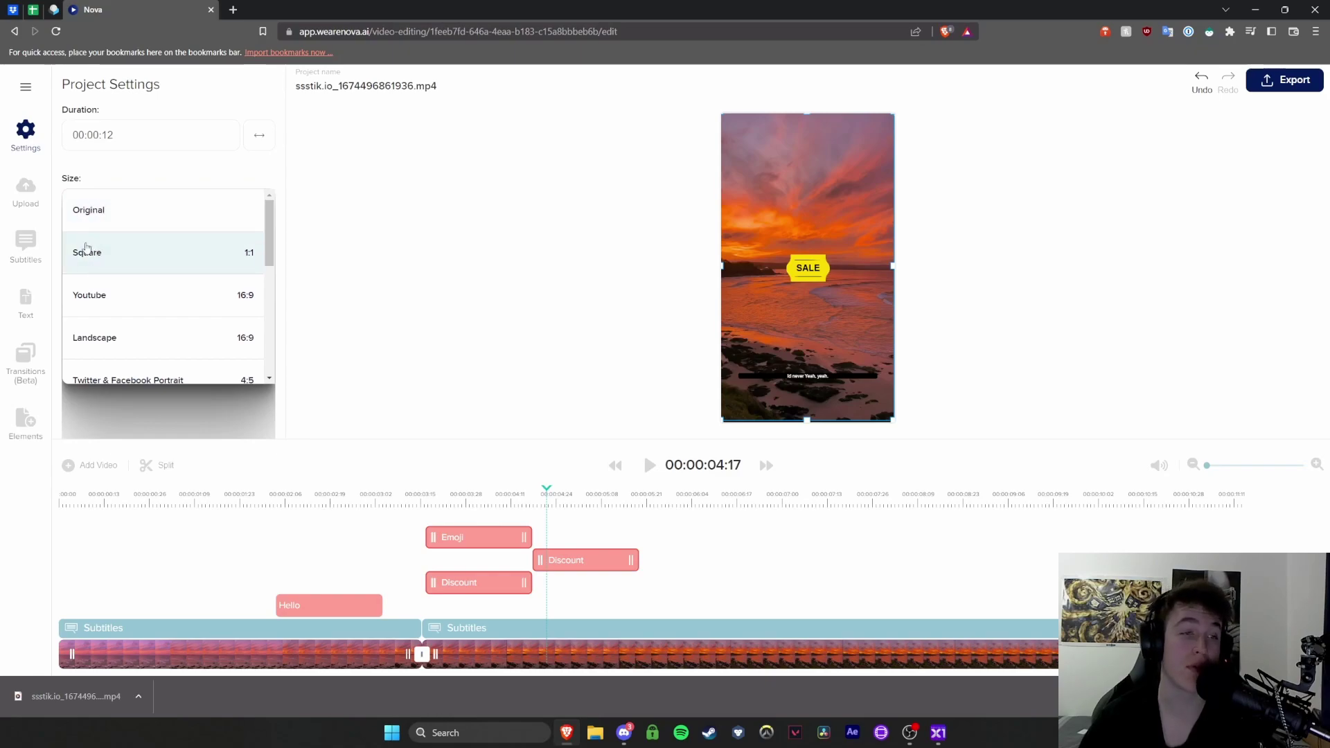
{"action": "scroll", "coordinate": [87, 245], "scroll_direction": "down", "scroll_amount": 3}
{"action": "scroll", "coordinate": [87, 244], "scroll_direction": "up", "scroll_amount": 3}
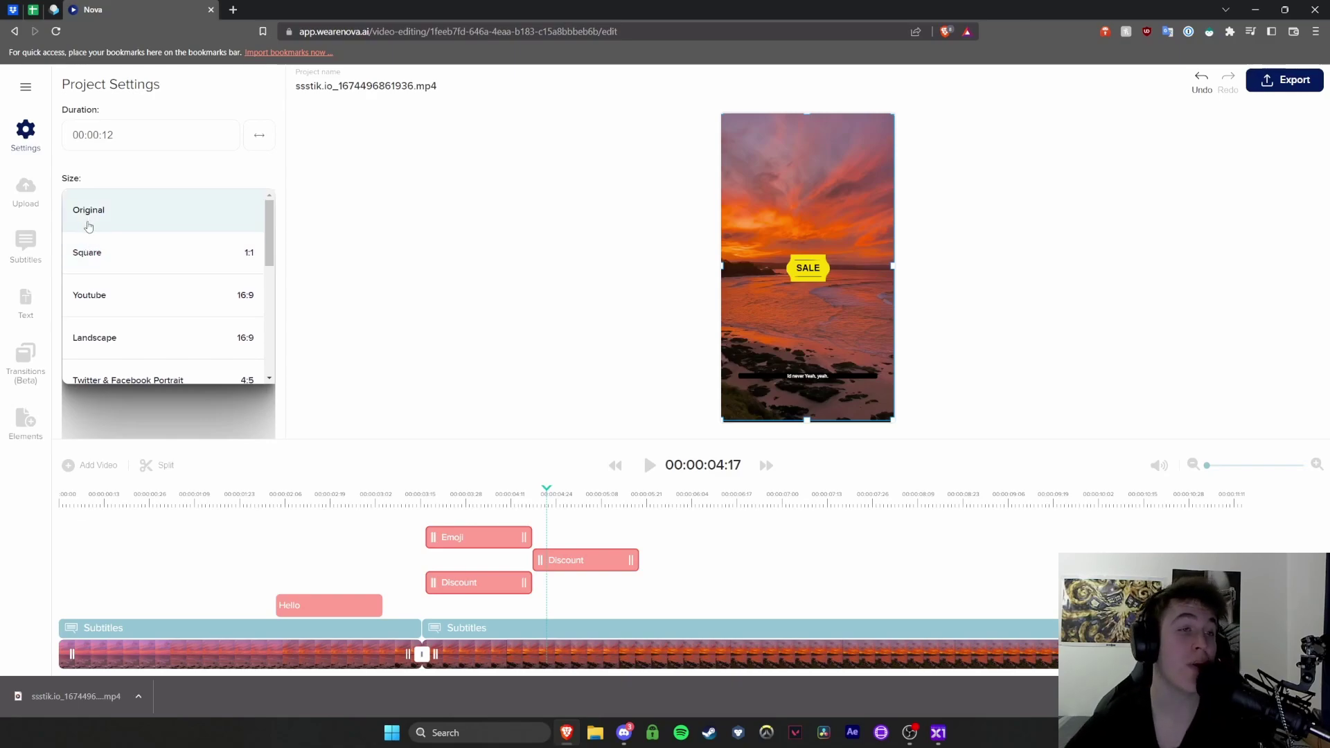
{"action": "scroll", "coordinate": [94, 262], "scroll_direction": "down", "scroll_amount": 3}
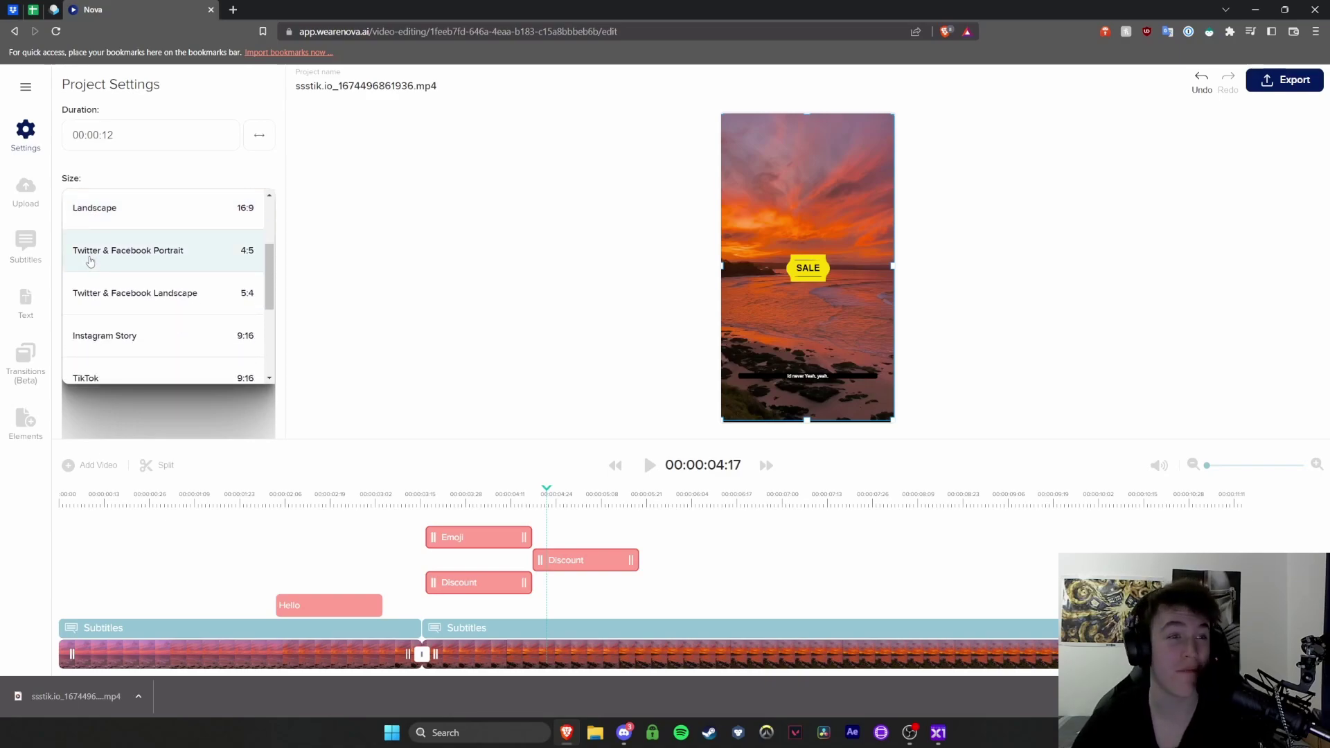
{"action": "scroll", "coordinate": [113, 306], "scroll_direction": "down", "scroll_amount": 1}
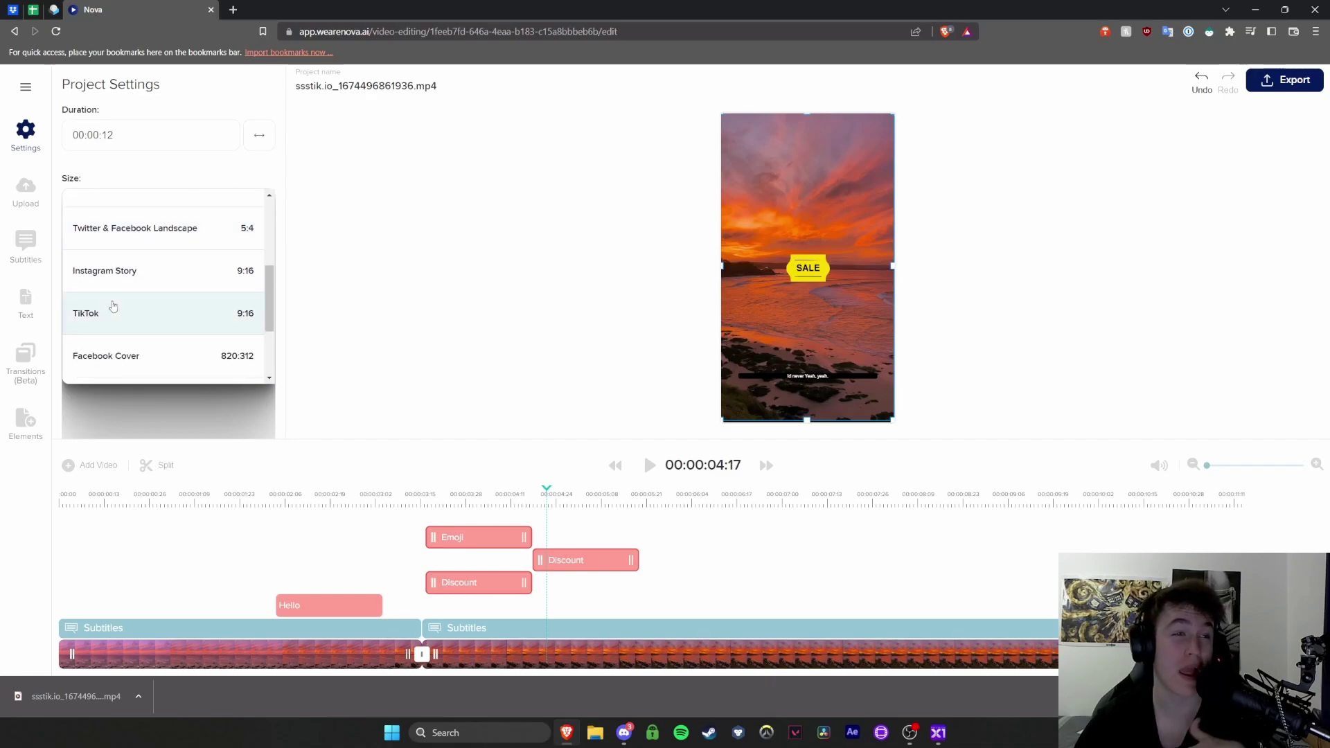
{"action": "scroll", "coordinate": [113, 305], "scroll_direction": "down", "scroll_amount": 3}
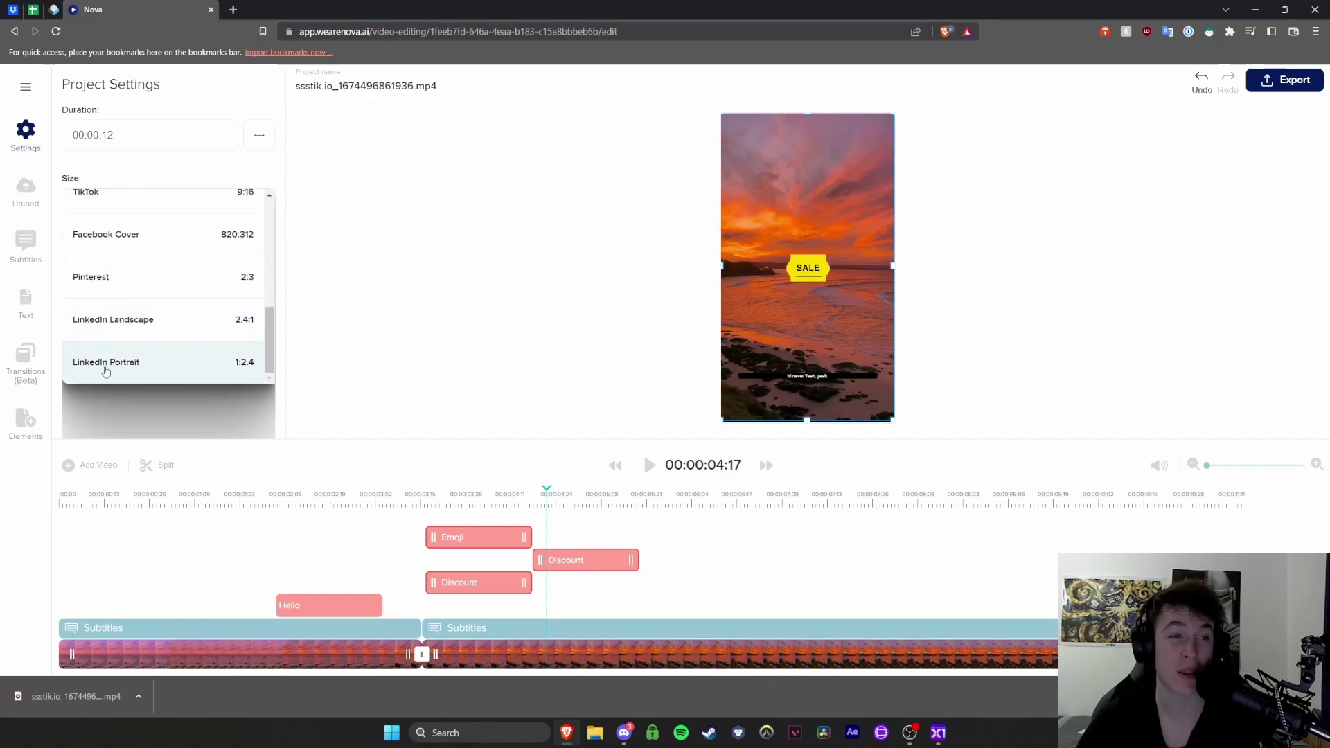
{"action": "left_click", "coordinate": [394, 350]}
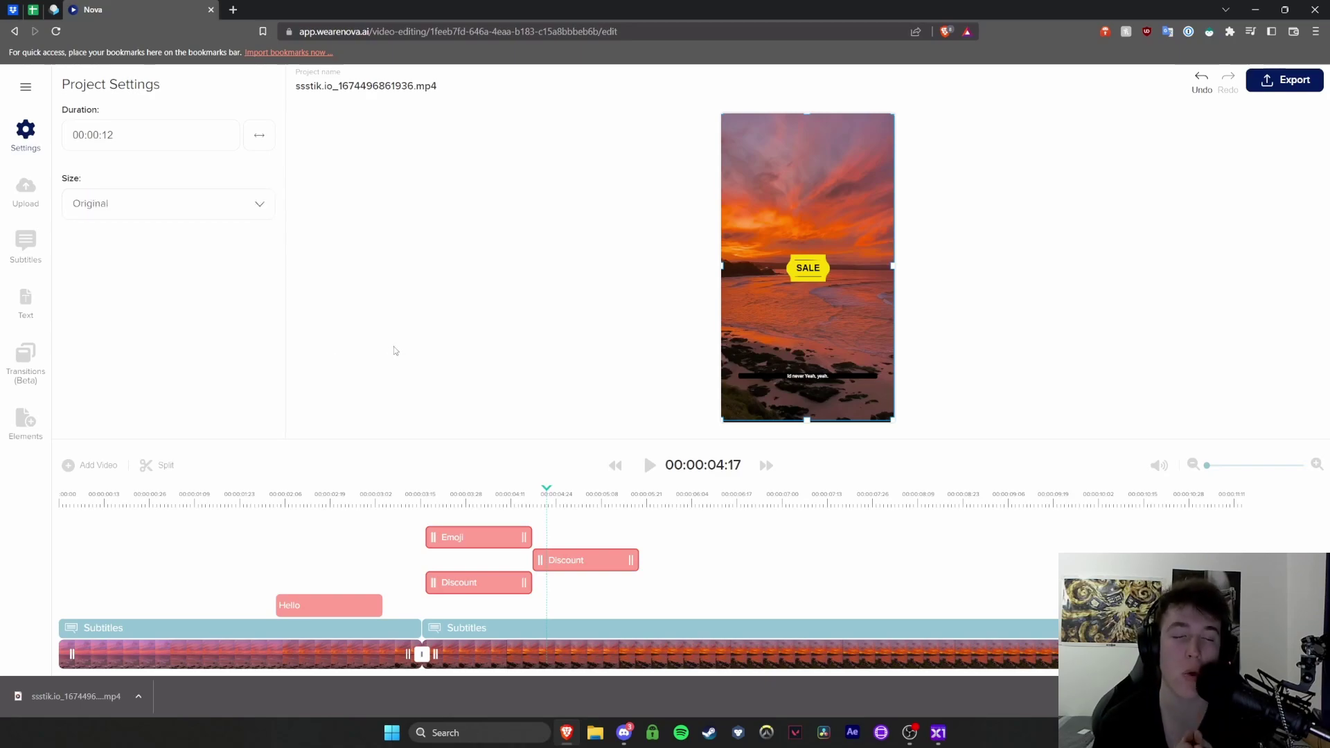